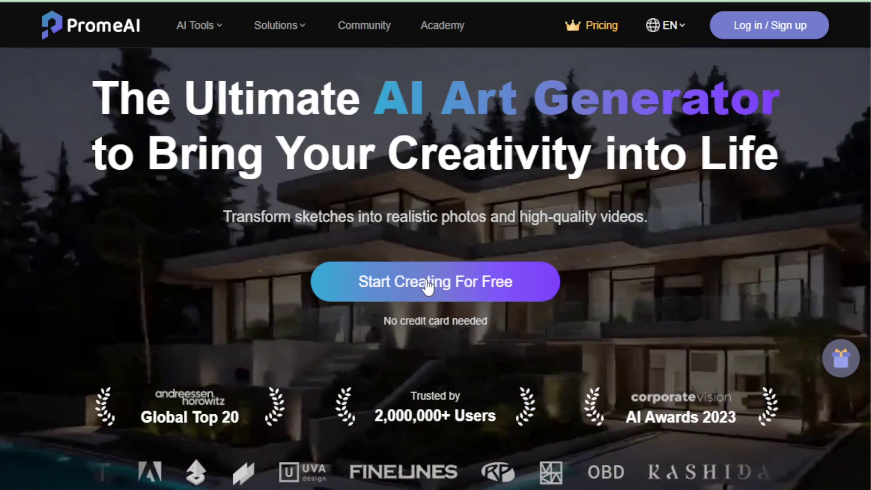
Enter the PromeAI workspace dashboard from the landing page's 'Start Creating For Free' button.
left_click(427, 286)
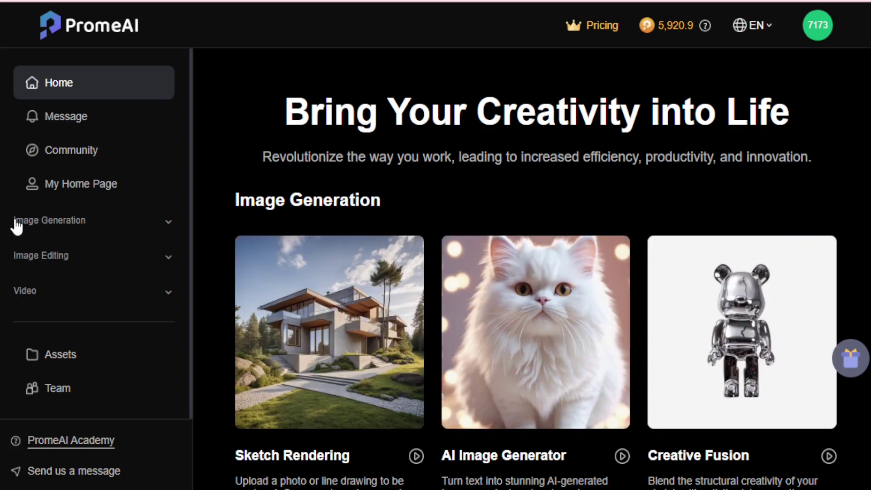
Expand and collapse the Image Generation, Image Editing and Video tool lists in the sidebar.
left_click(59, 223)
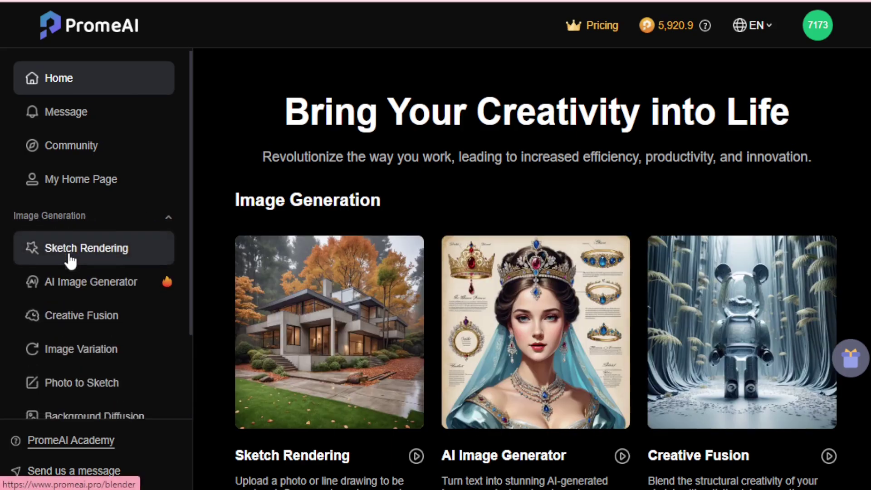
scroll(71, 260, "down", 2)
left_click(113, 142)
left_click(85, 249)
scroll(85, 247, "down", 3)
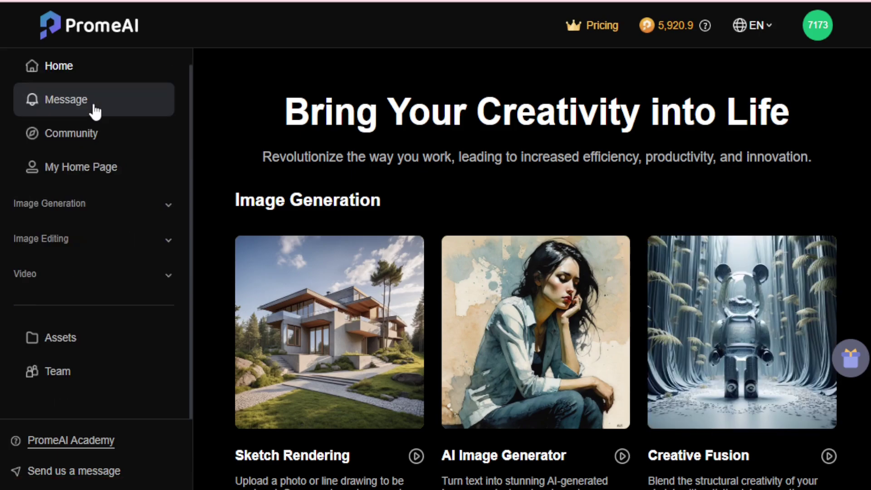
left_click(96, 105)
left_click(63, 277)
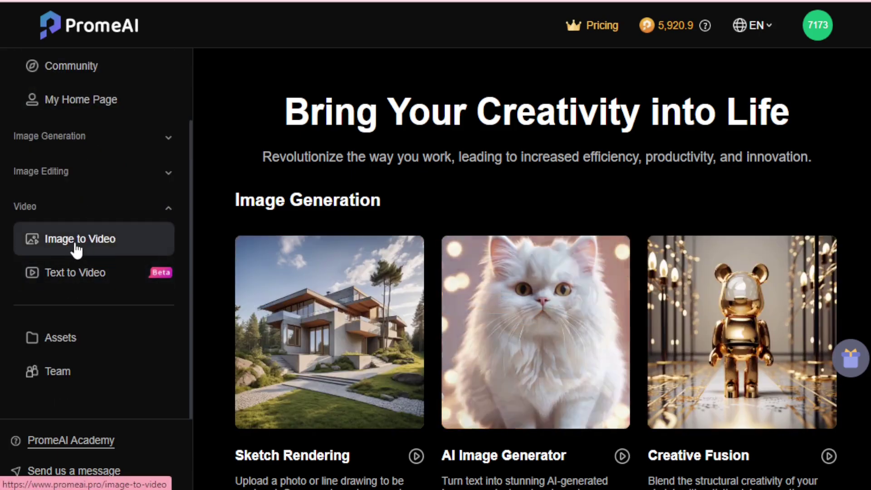
left_click(98, 212)
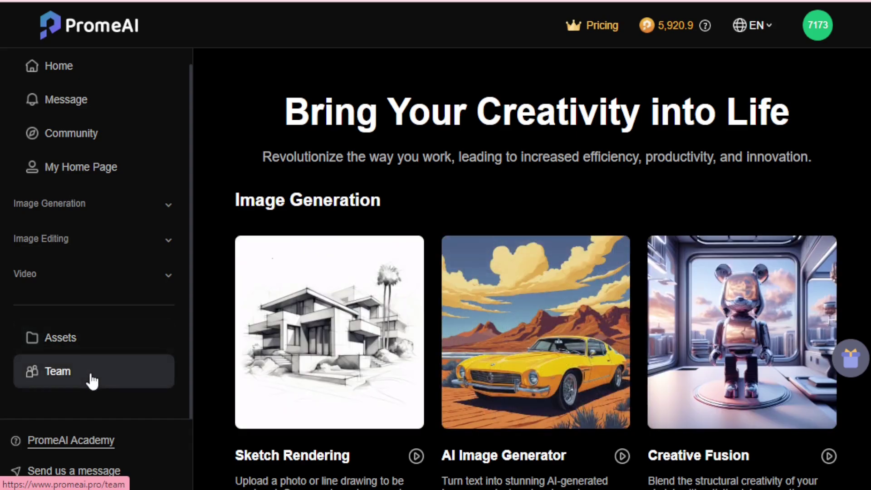
Open the Sketch Rendering tool from the dashboard.
scroll(93, 381, "up", 1)
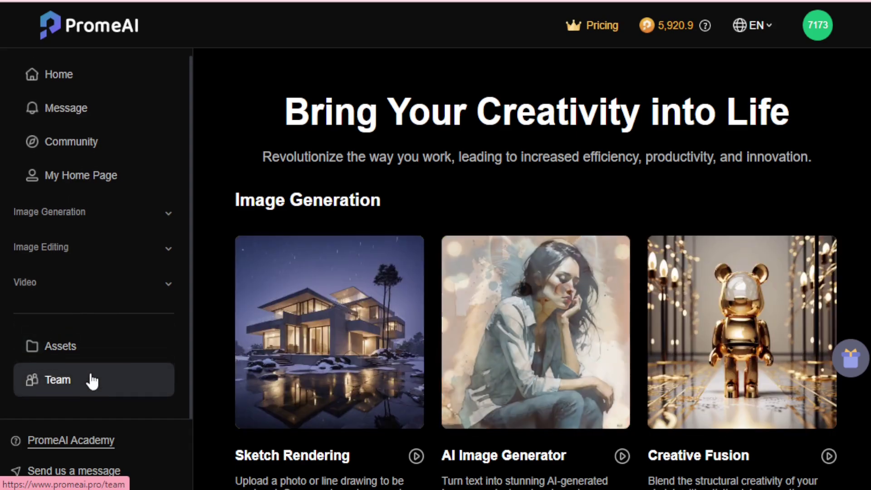
scroll(92, 382, "up", 1)
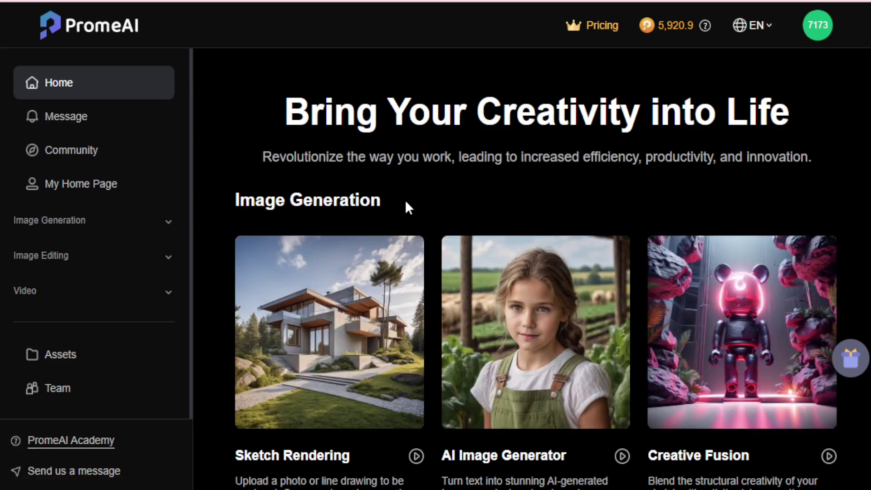
left_click_drag(406, 200, 240, 201)
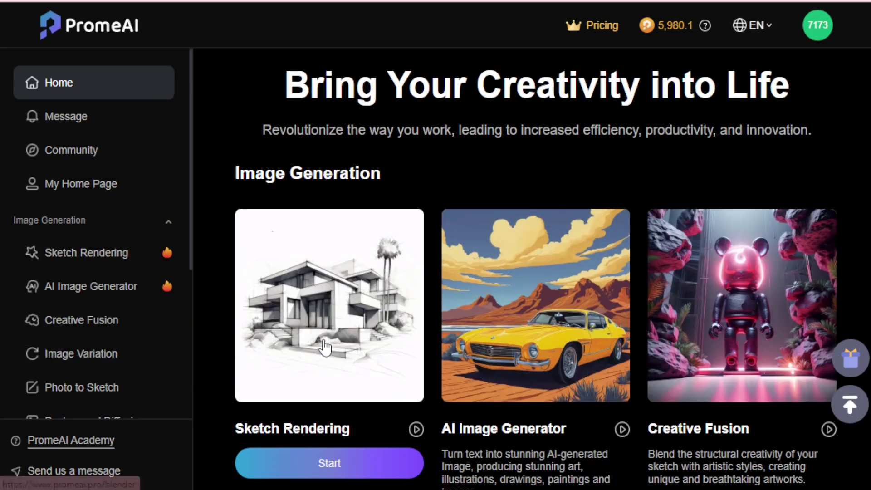
left_click(331, 327)
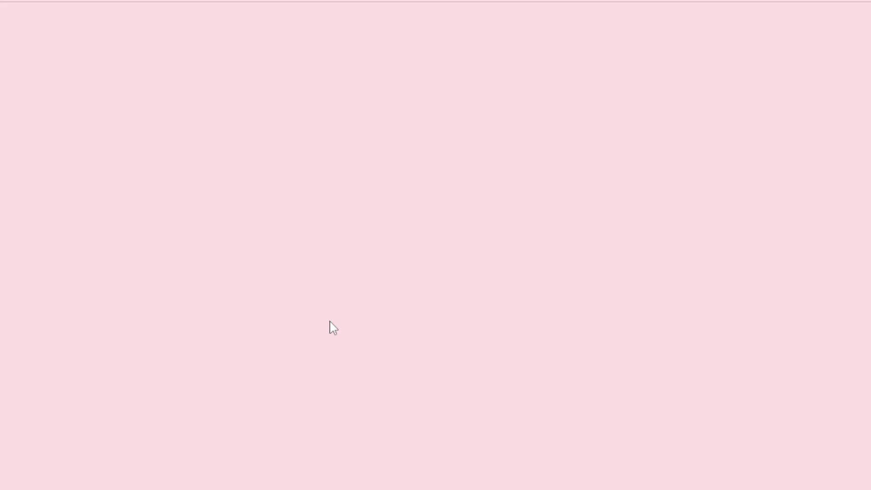
Browse the Discover & Remix gallery, then start uploading a sketch with the + button.
left_click_drag(427, 97, 654, 97)
left_click(656, 94)
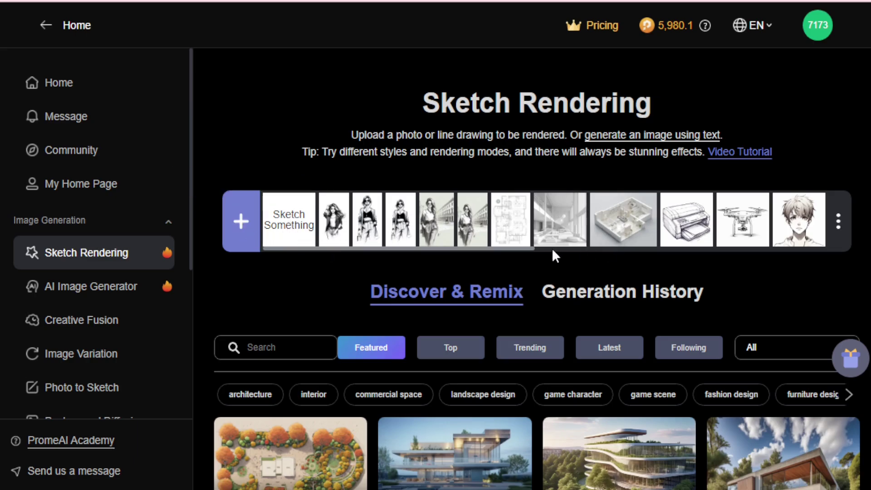
left_click_drag(519, 249, 823, 249)
scroll(300, 274, "down", 10)
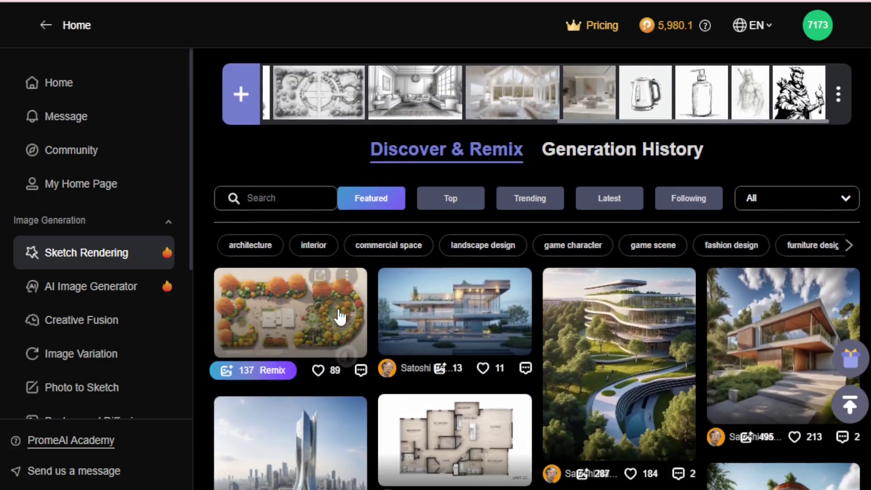
scroll(409, 384, "down", 4)
scroll(426, 367, "up", 12)
scroll(426, 368, "up", 2)
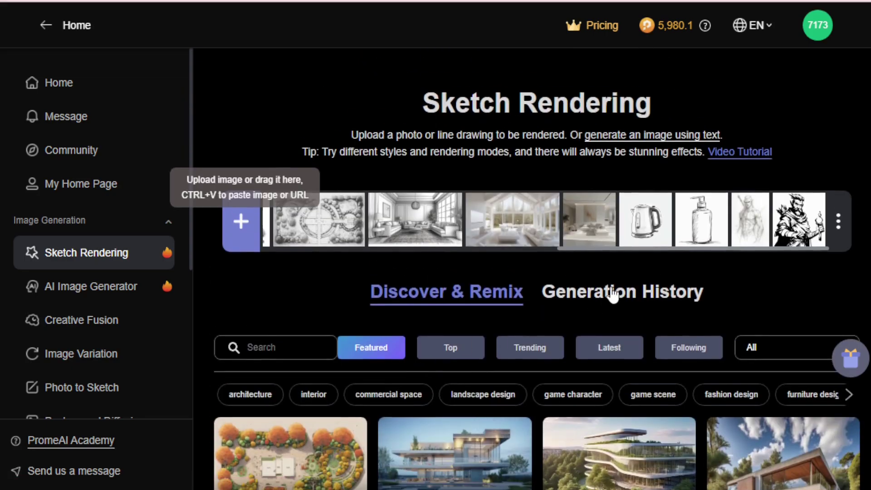
left_click(261, 255)
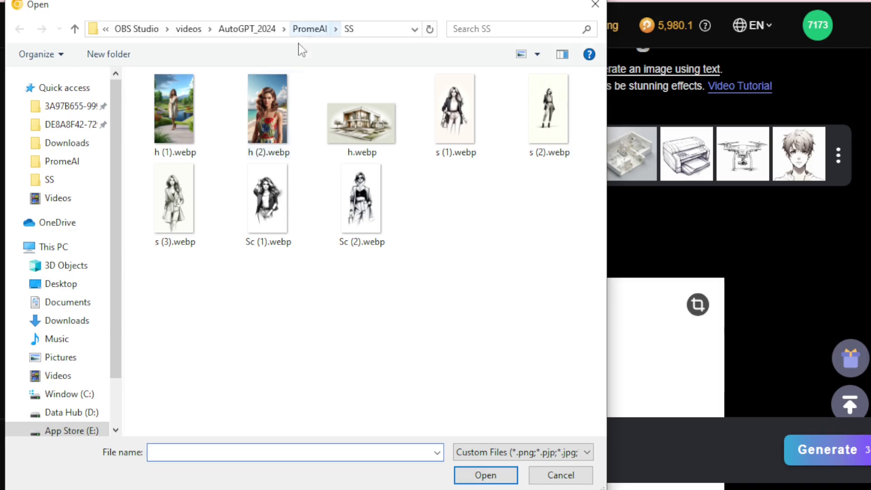
Upload s (1).webp and crop it tighter around the blazer-wearing figure.
left_click(448, 118)
left_click(484, 475)
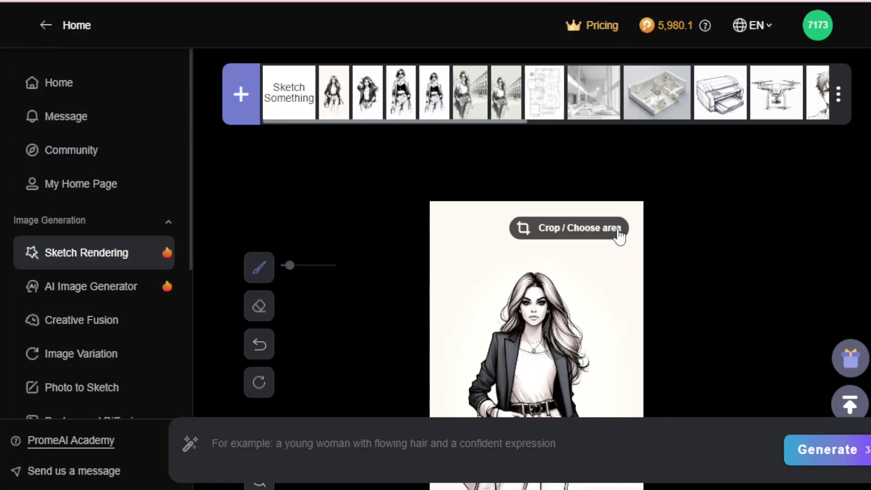
left_click(619, 232)
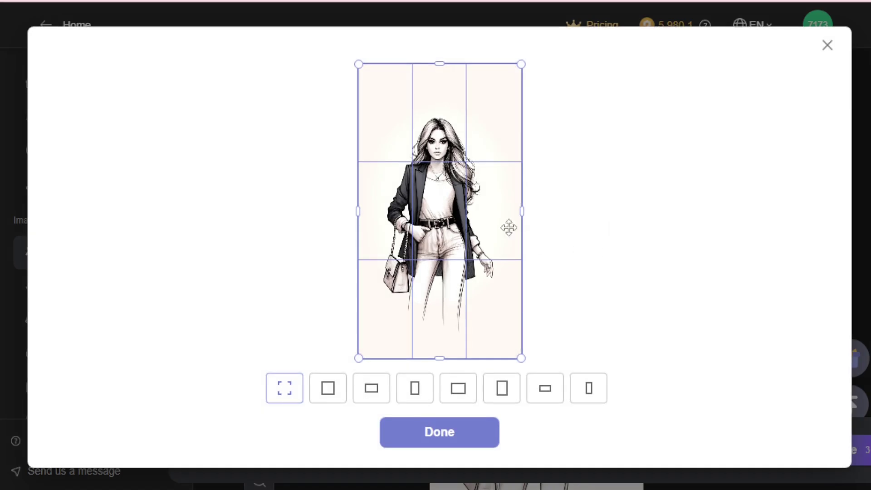
left_click_drag(519, 68, 512, 107)
left_click_drag(434, 358, 451, 324)
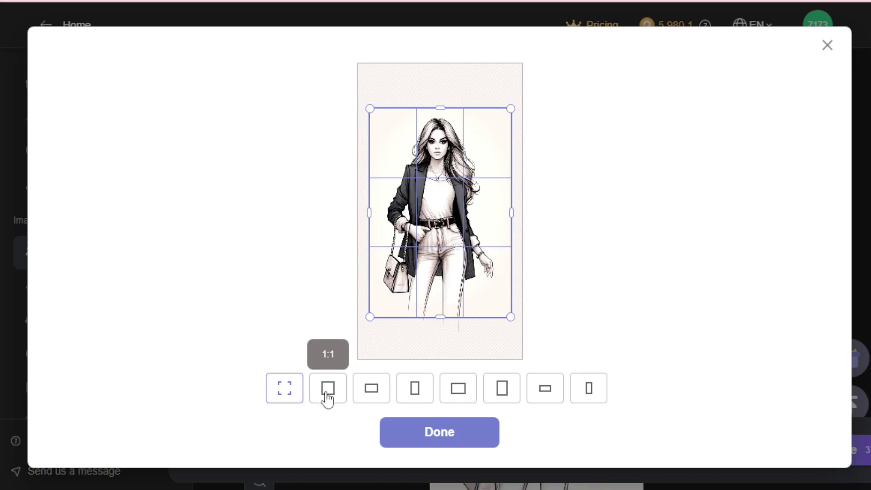
left_click(428, 438)
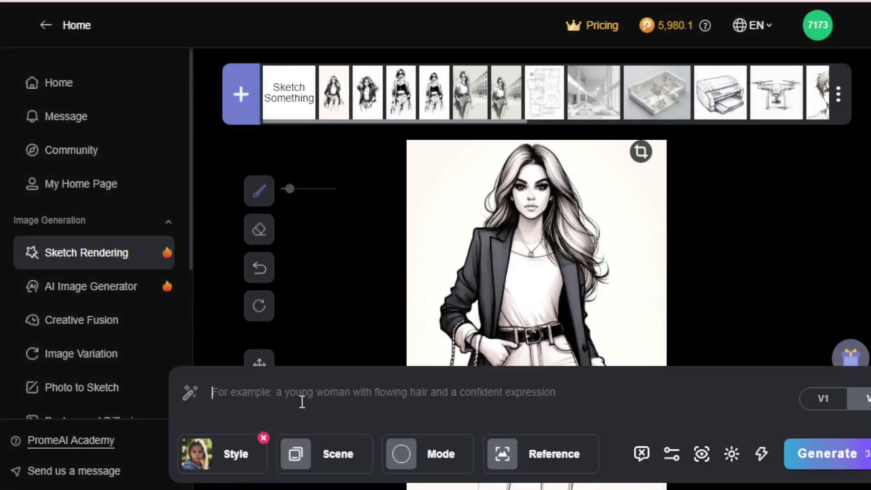
Apply the Cinematic photography style after browsing the Documentary, Fashion, Artistic and Black and white tabs.
left_click(239, 456)
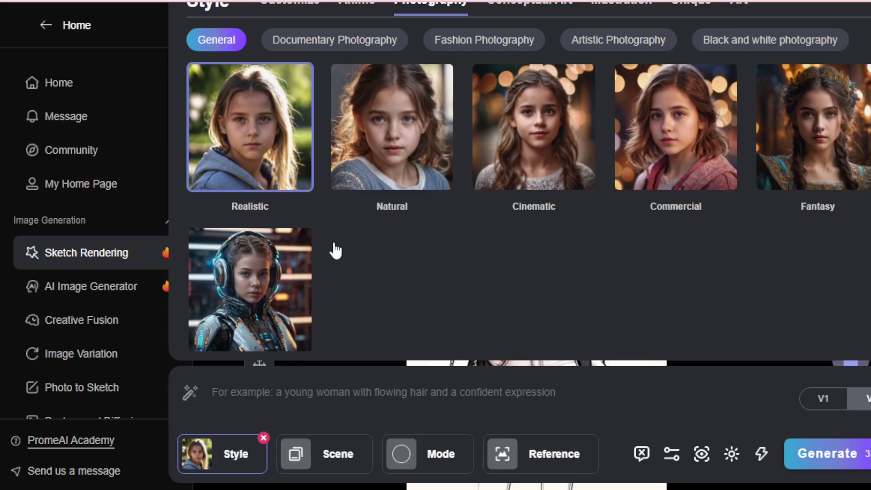
left_click(534, 135)
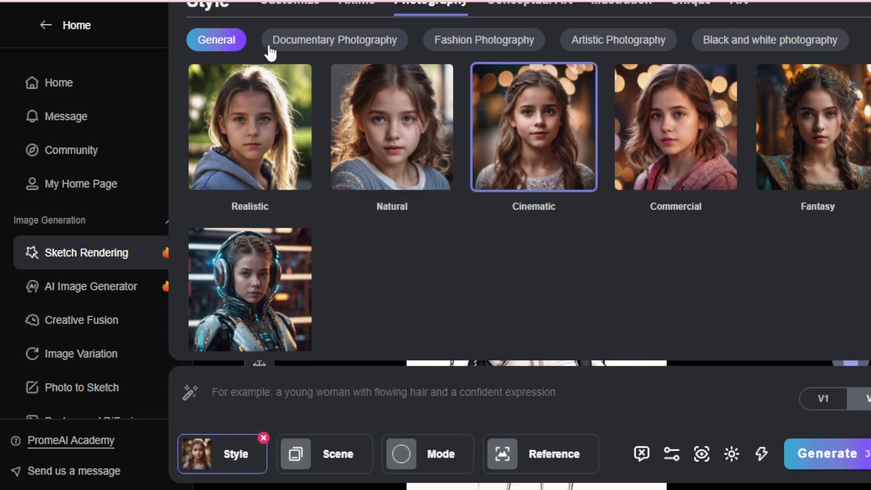
left_click(313, 47)
left_click(455, 45)
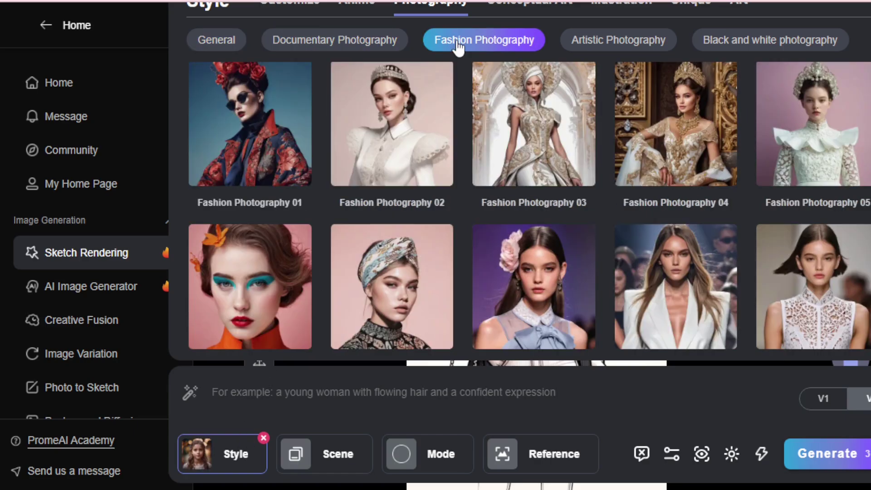
left_click(592, 48)
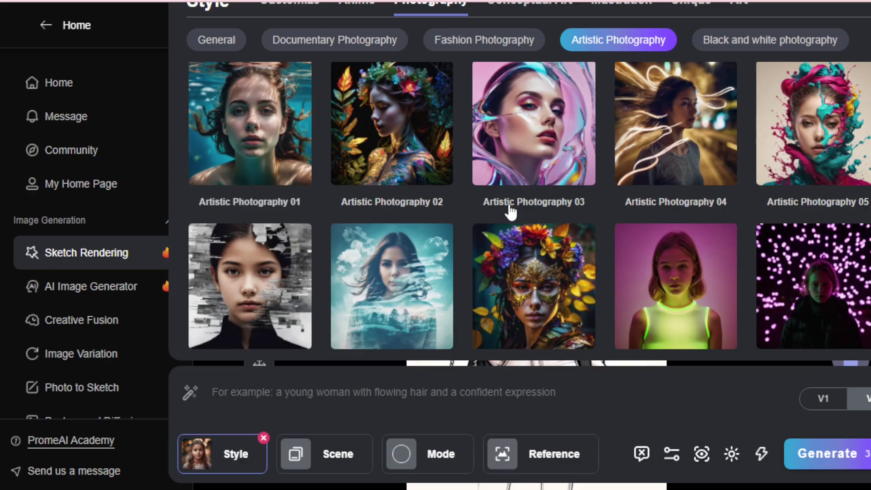
scroll(510, 208, "down", 7)
scroll(514, 240, "up", 5)
left_click(484, 39)
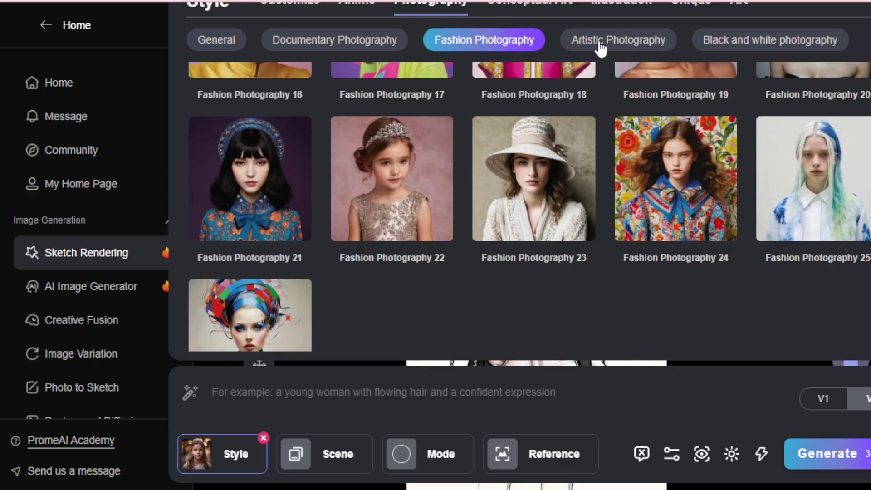
left_click(599, 44)
left_click(723, 41)
left_click(238, 42)
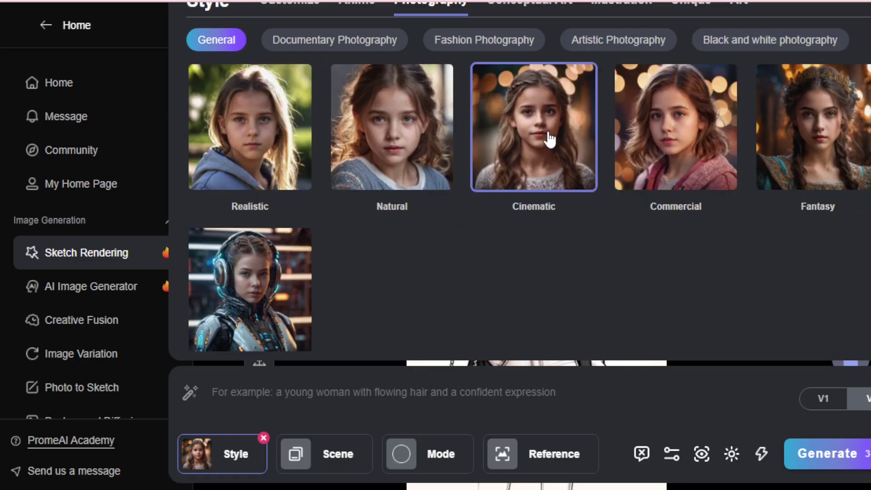
left_click(319, 467)
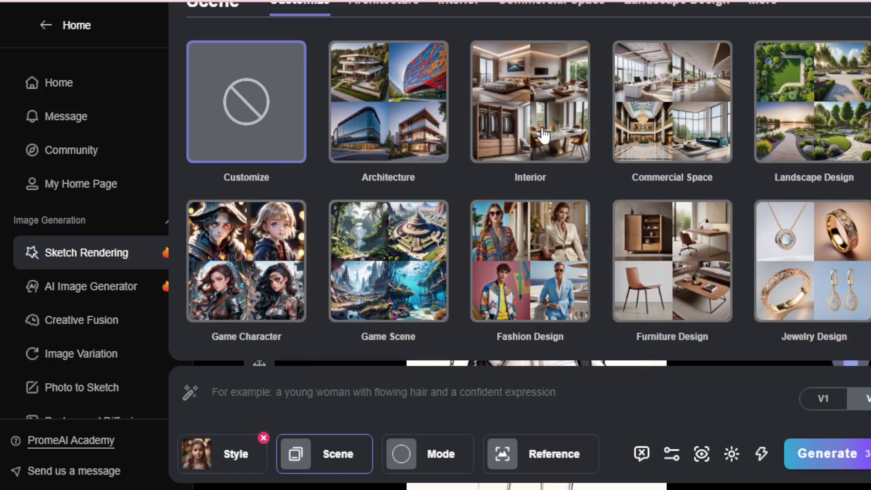
Try the Outline, Depth and Precision Concept render modes, then keep Precise.
scroll(259, 200, "down", 2)
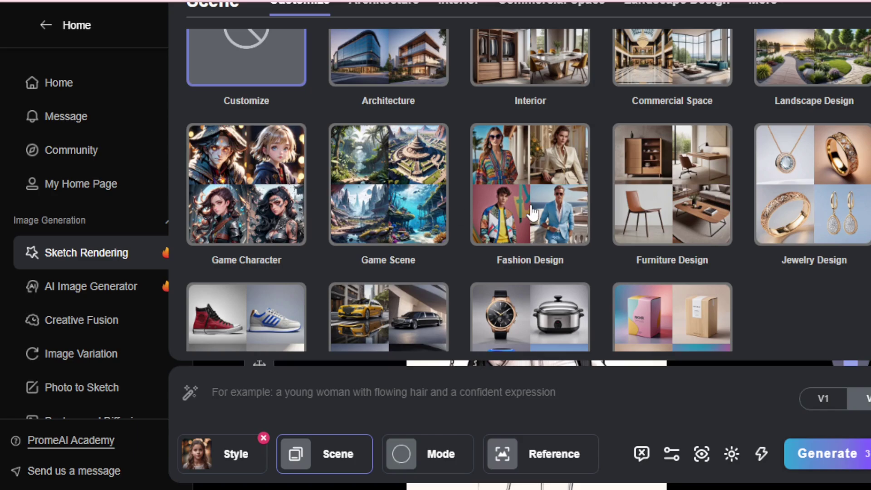
scroll(681, 253, "down", 3)
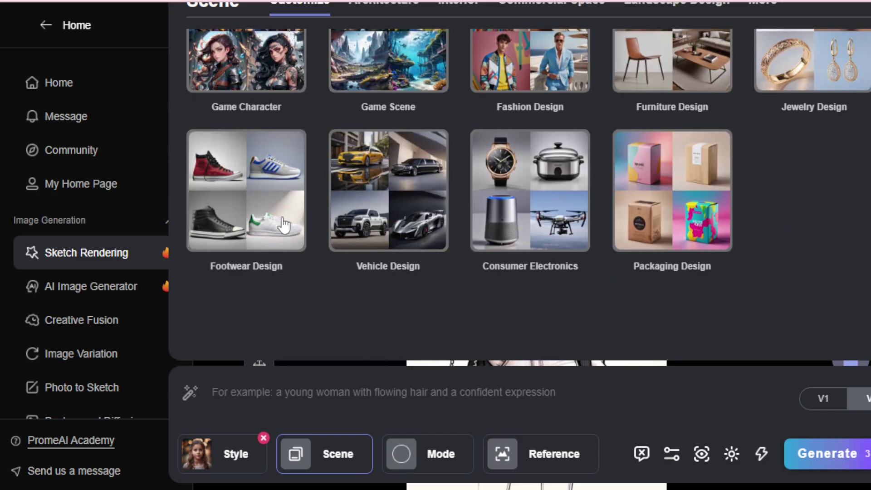
scroll(558, 249, "up", 2)
scroll(237, 111, "up", 3)
left_click(424, 455)
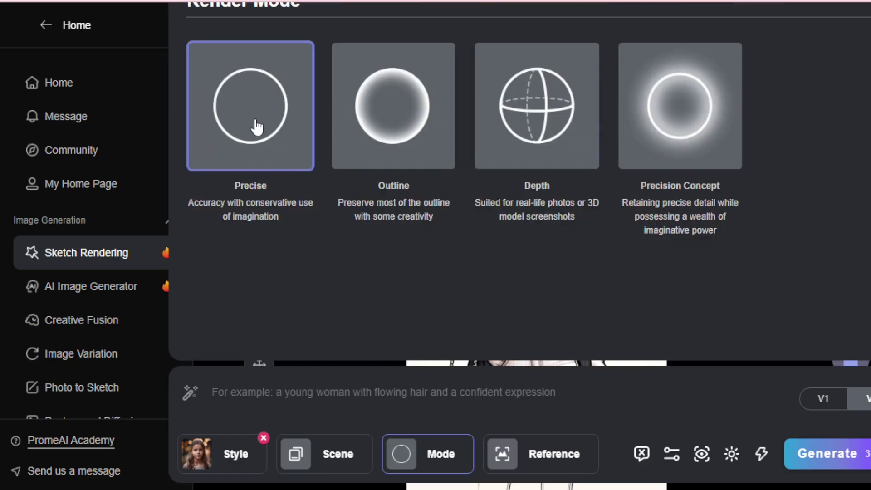
left_click(393, 126)
left_click(531, 124)
left_click(666, 122)
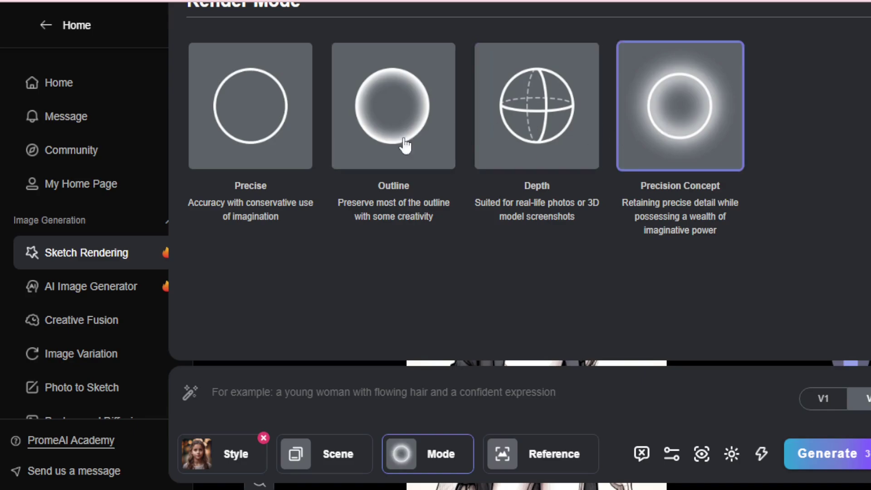
left_click(249, 144)
left_click(535, 458)
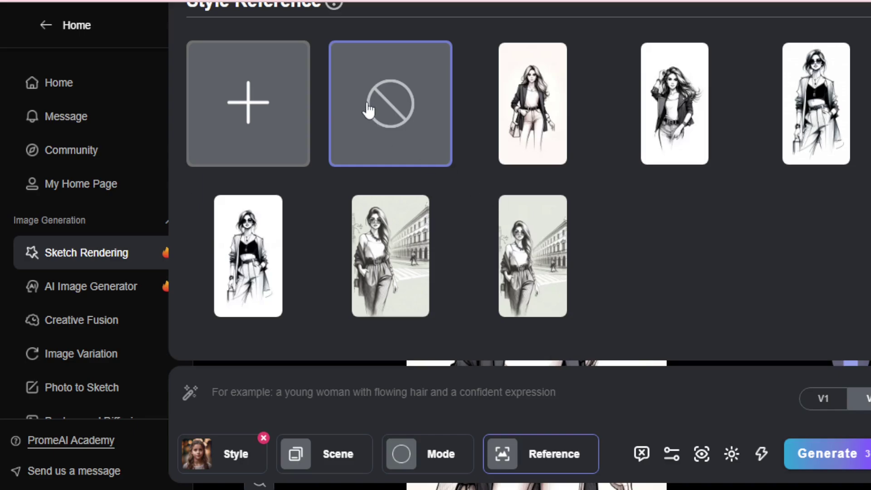
Open the negative prompt box and raise Artistry from 0 to 13.
left_click(641, 454)
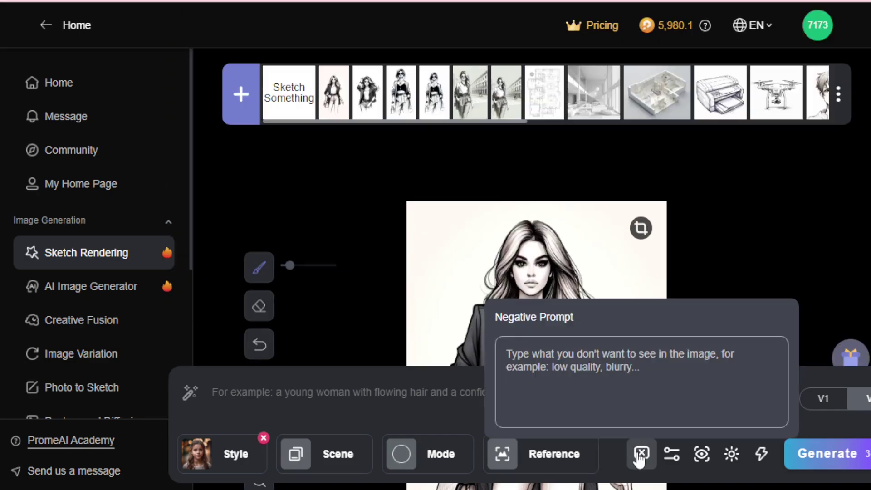
left_click(586, 359)
left_click(671, 456)
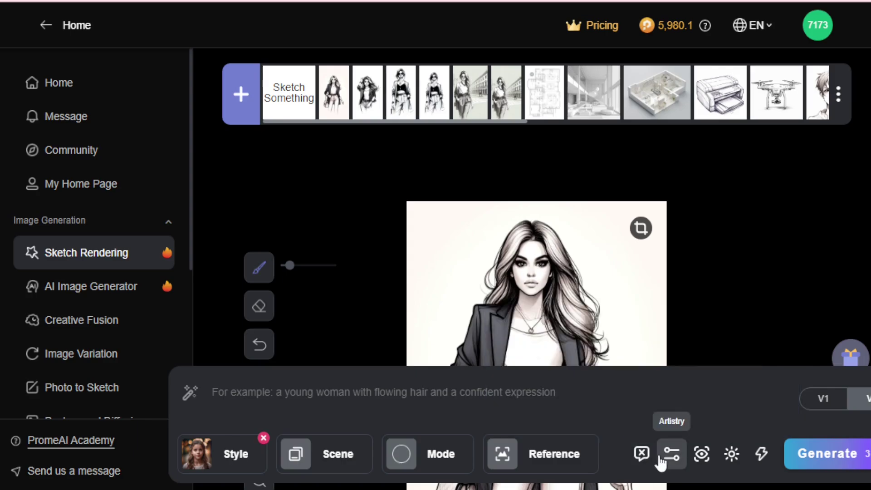
left_click_drag(606, 412, 630, 413)
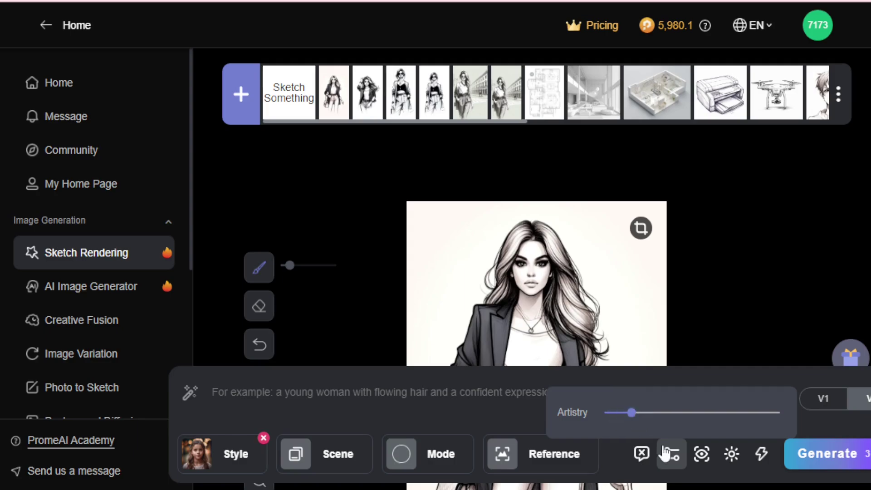
Set the lighting preset to Bright Neon Lighting.
left_click(731, 454)
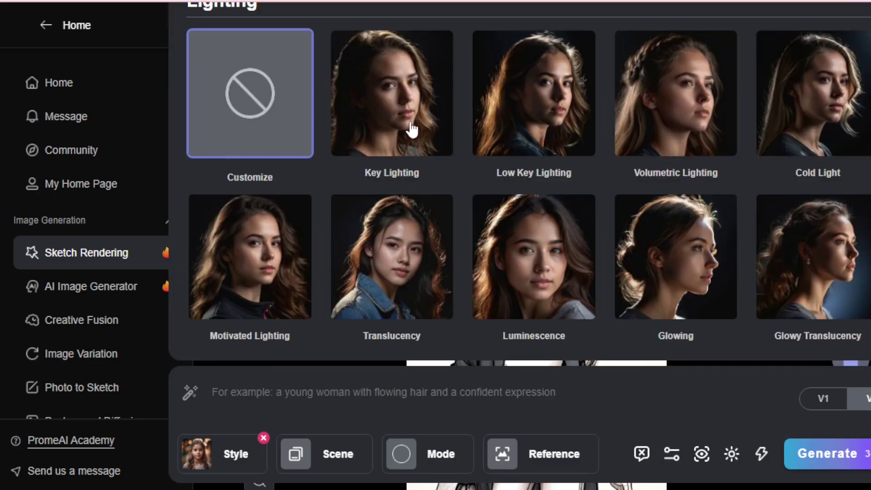
scroll(522, 193, "down", 2)
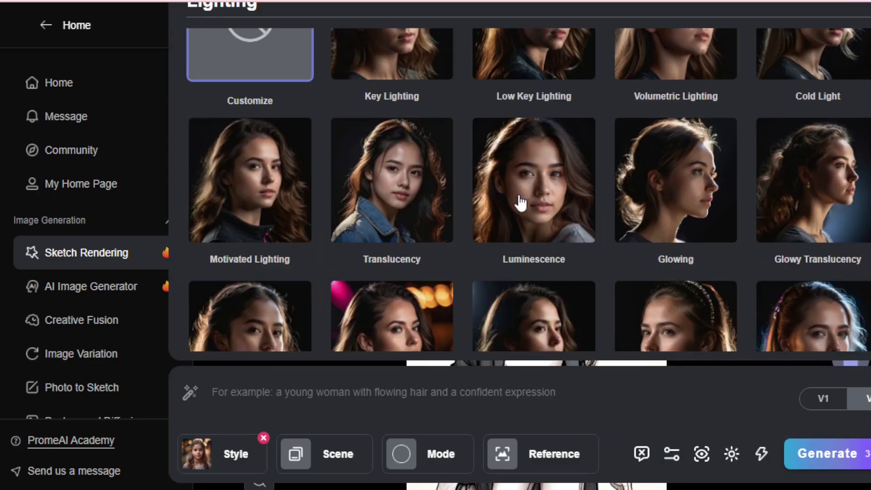
scroll(490, 194, "down", 5)
left_click(268, 209)
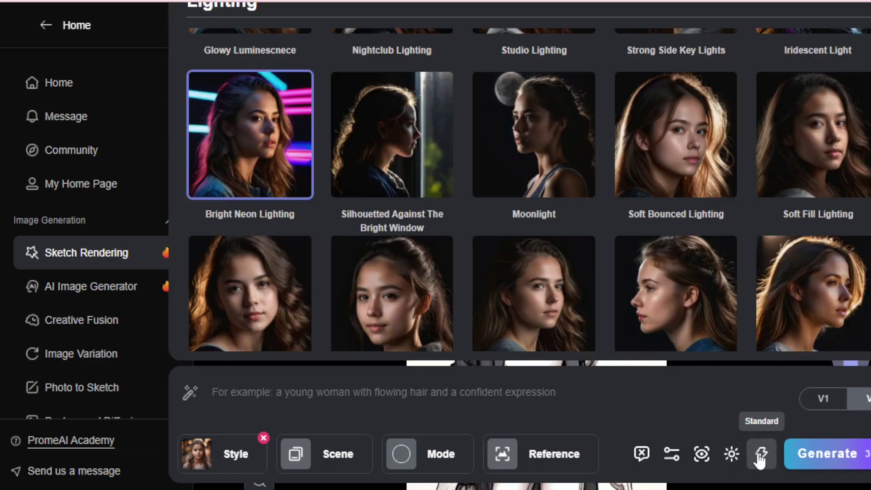
left_click(761, 455)
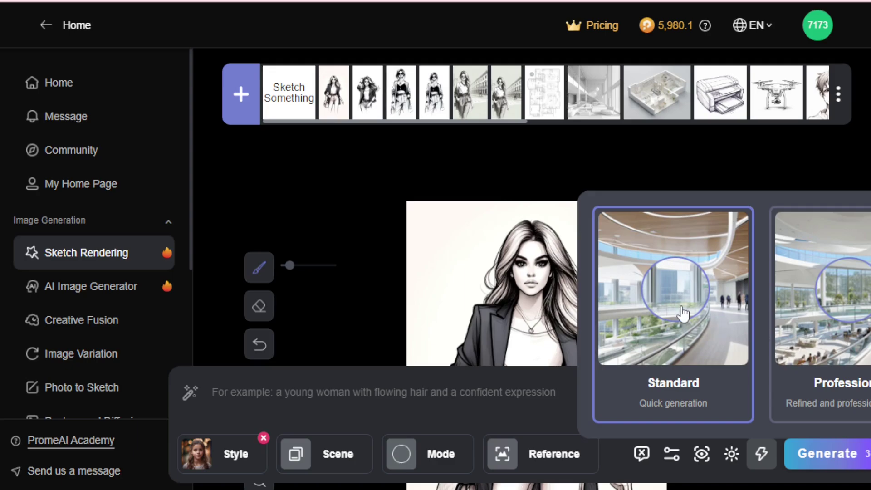
Switch generation quality from Standard to Professional and generate the render.
left_click(845, 319)
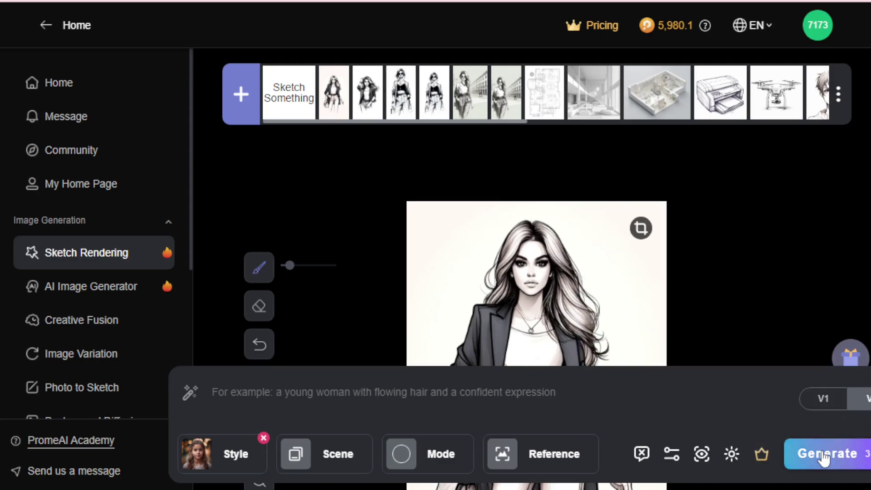
left_click(824, 456)
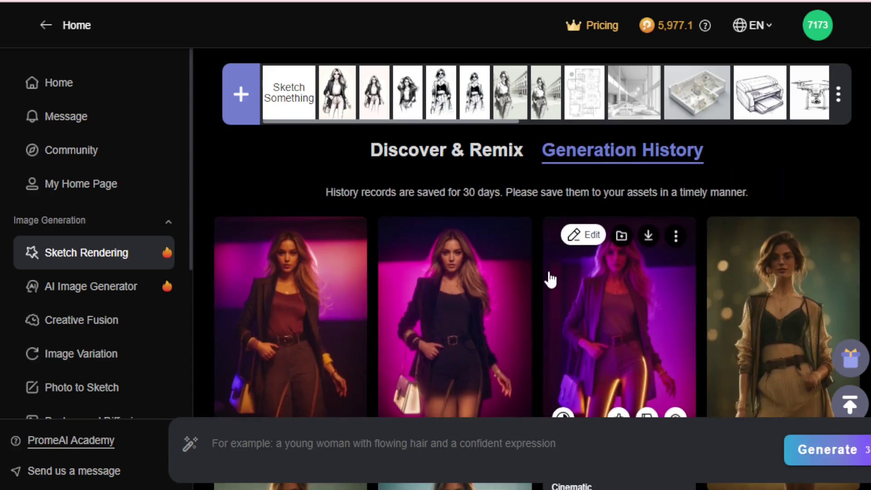
Compare the neon render with the original sketch in the slider and side-by-side views.
left_click(550, 274)
left_click(505, 452)
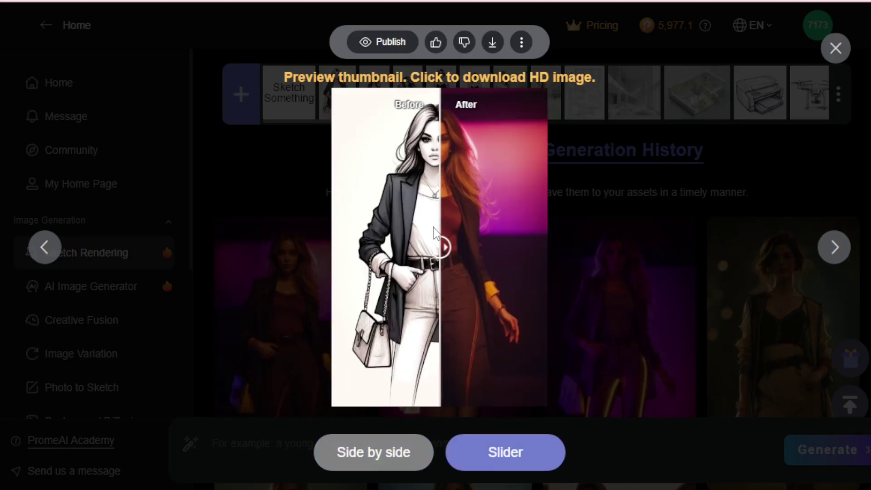
left_click_drag(433, 233, 542, 224)
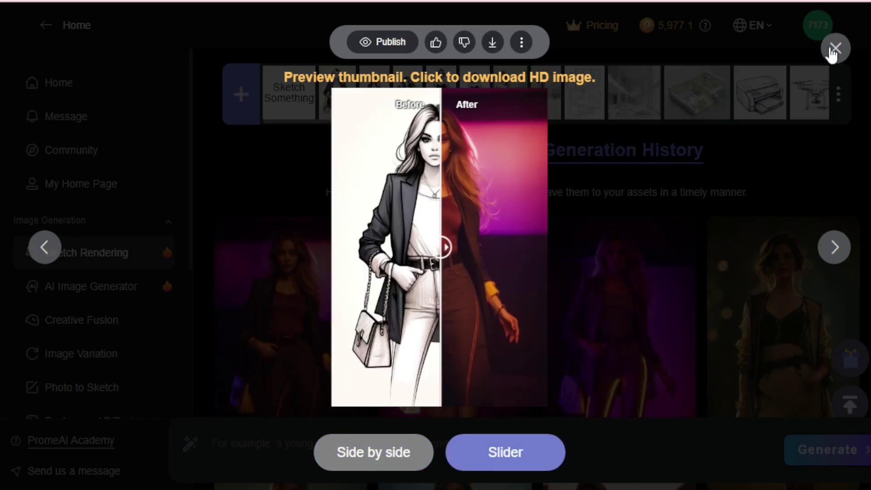
left_click(836, 48)
left_click(470, 296)
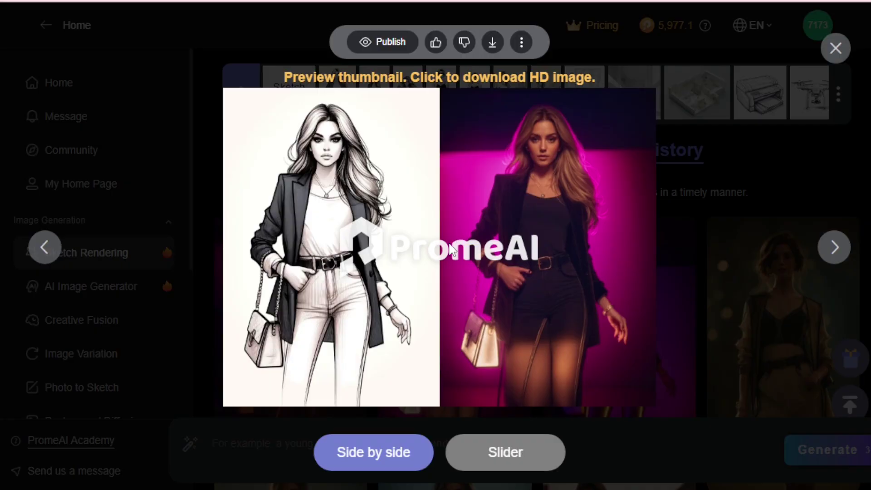
left_click_drag(493, 263, 434, 222)
left_click(505, 452)
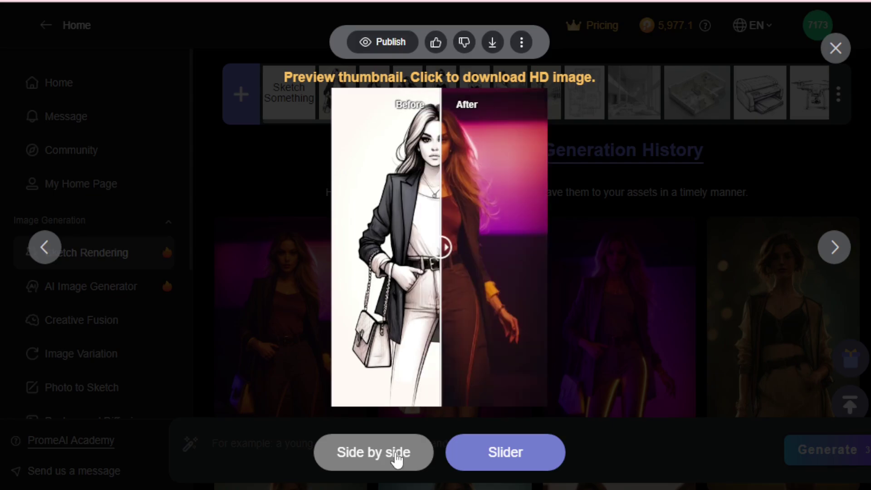
left_click(399, 455)
left_click(508, 42)
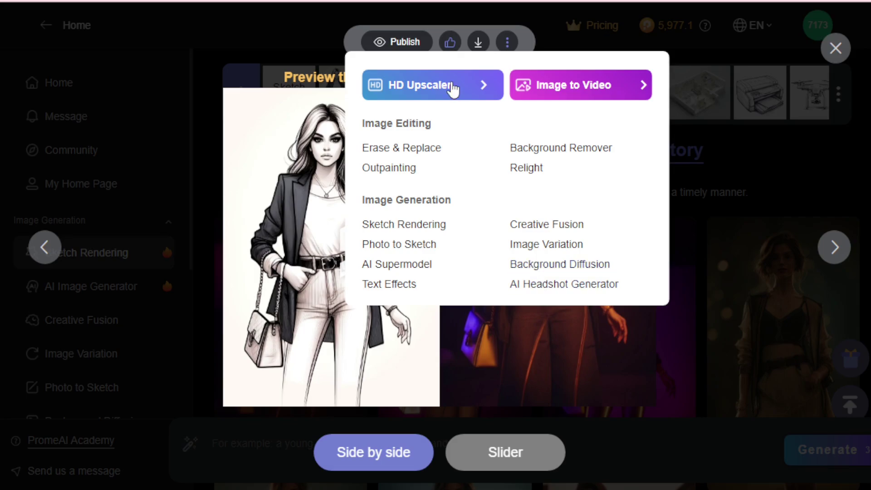
Upscale the neon render in HD Upscaler with the Natural template and High creative enhancement.
left_click(451, 80)
left_click_drag(455, 101, 614, 96)
left_click(622, 101)
scroll(568, 103, "down", 3)
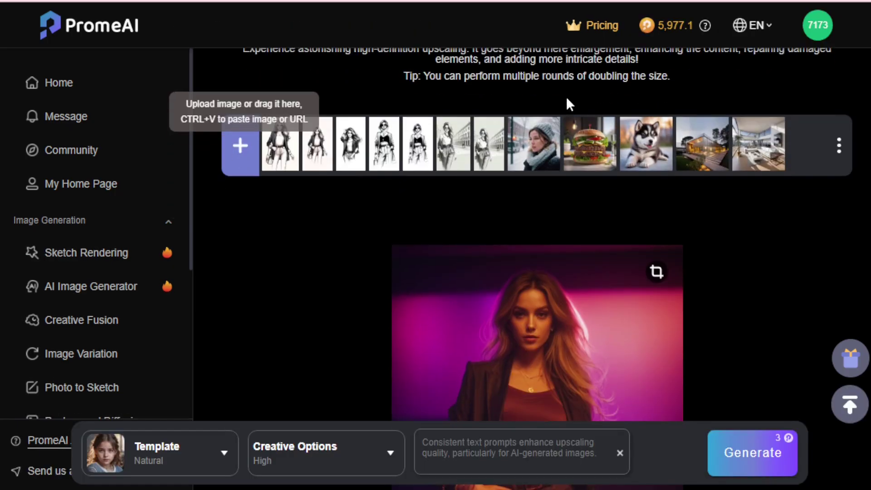
left_click(181, 458)
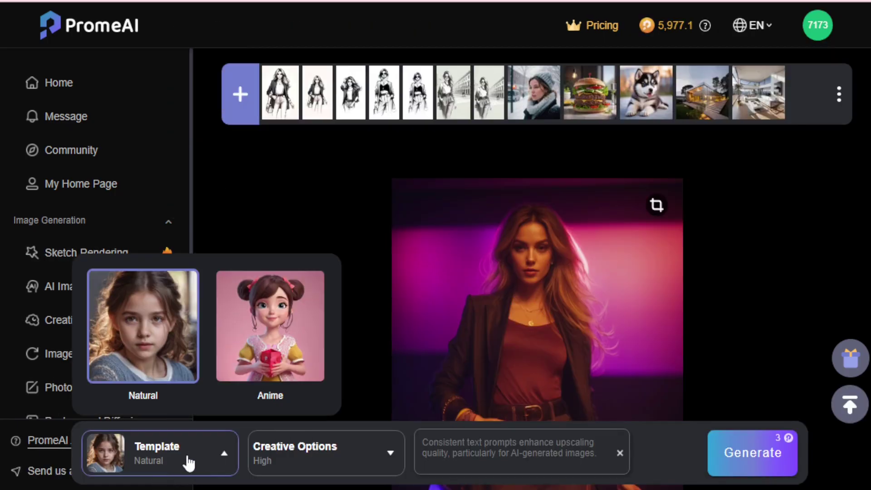
left_click(325, 467)
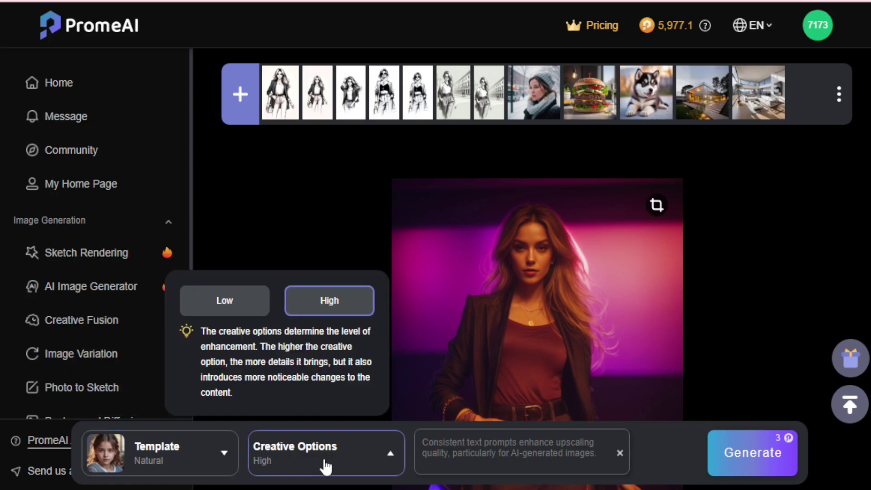
left_click(236, 313)
left_click(335, 313)
left_click(458, 444)
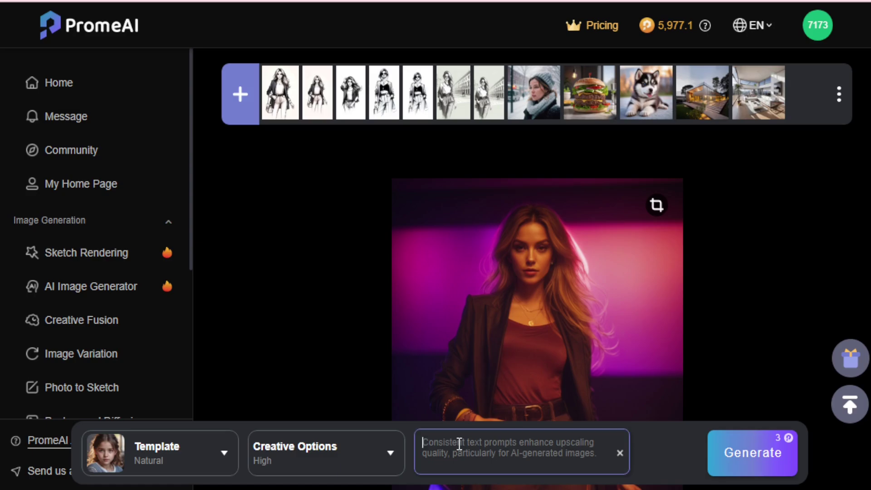
left_click(758, 459)
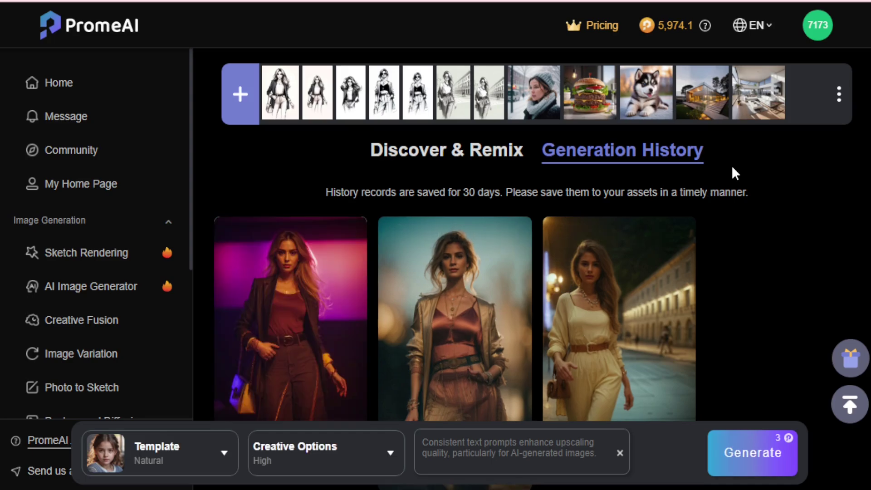
Preview the upscaled image's before/after view and download it.
left_click(304, 323)
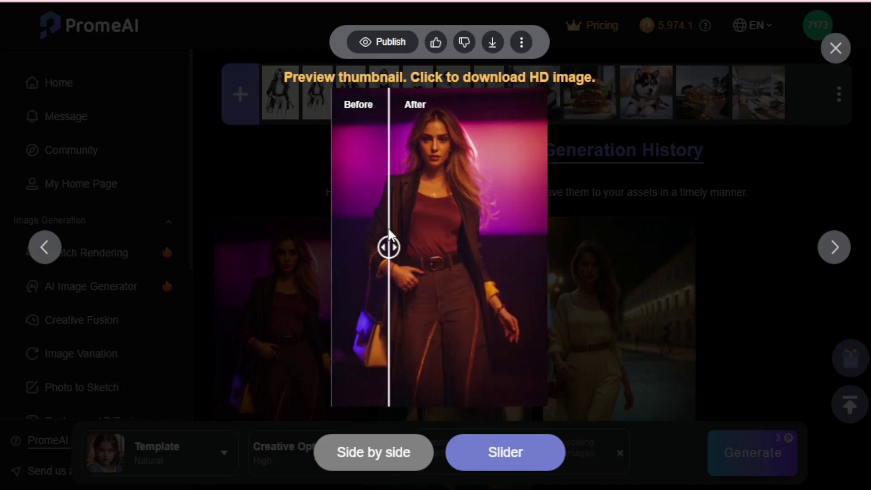
left_click(380, 455)
mouse_move(492, 42)
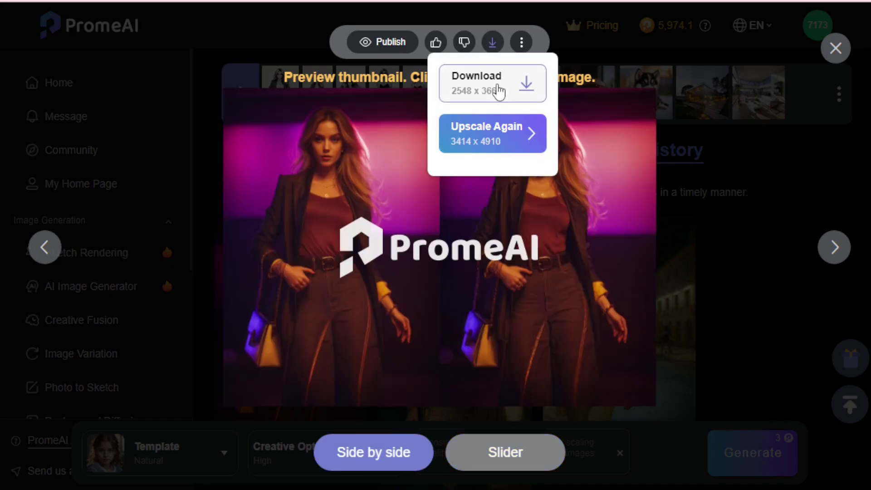
left_click(502, 89)
mouse_move(522, 42)
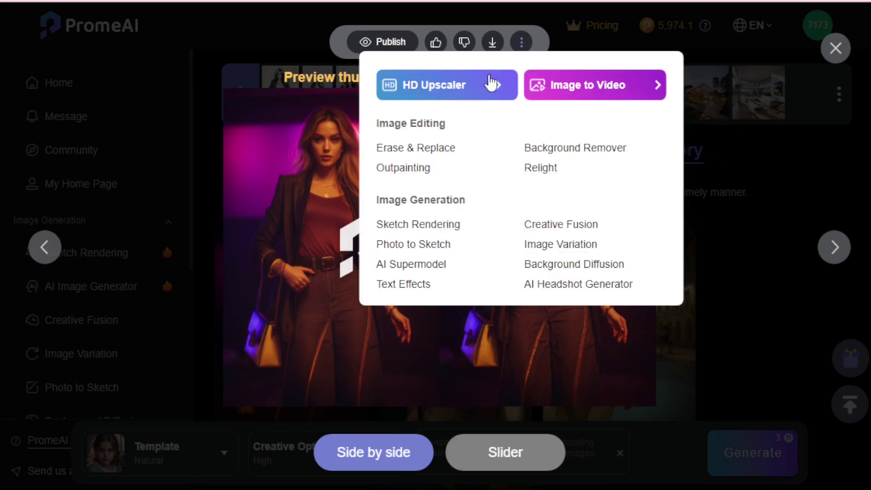
left_click(421, 150)
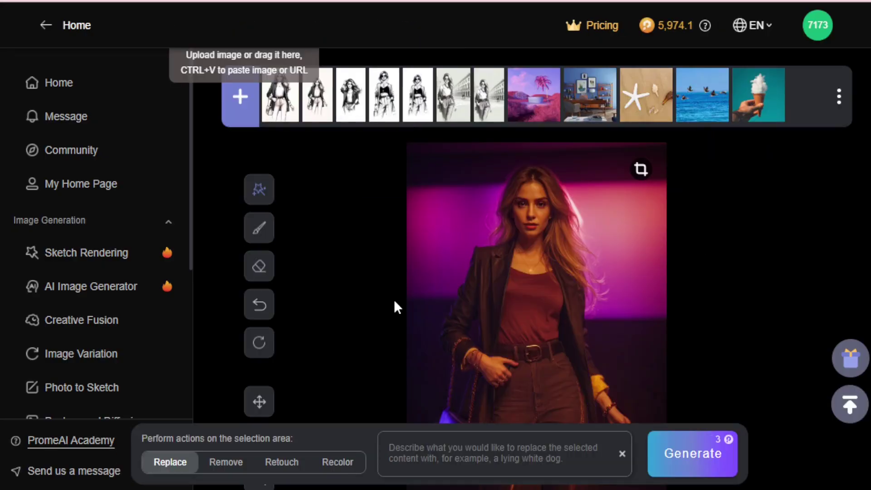
Recolour the woman's purple top to orange D3691F and generate the result.
left_click(521, 302)
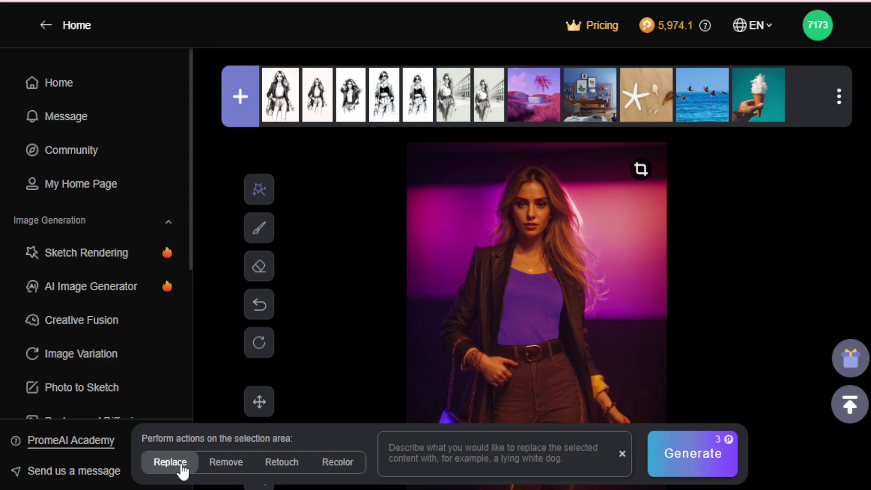
left_click(338, 462)
scroll(511, 208, "down", 5)
left_click(542, 136)
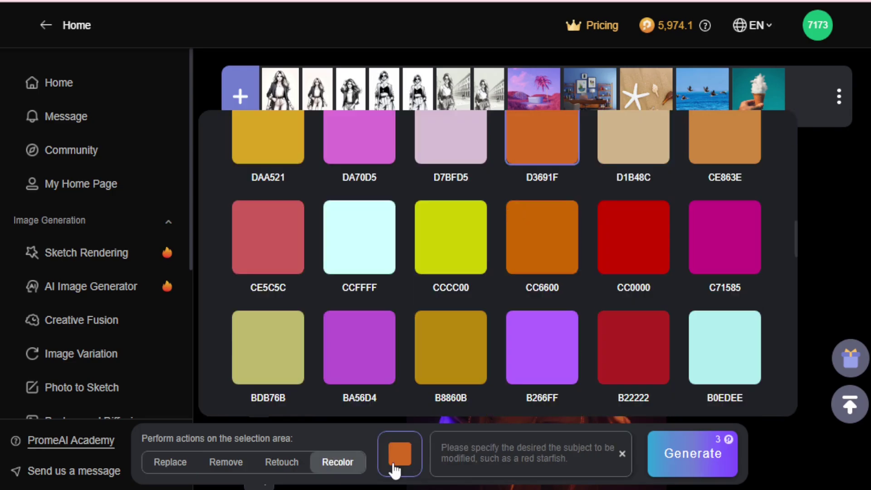
left_click(395, 468)
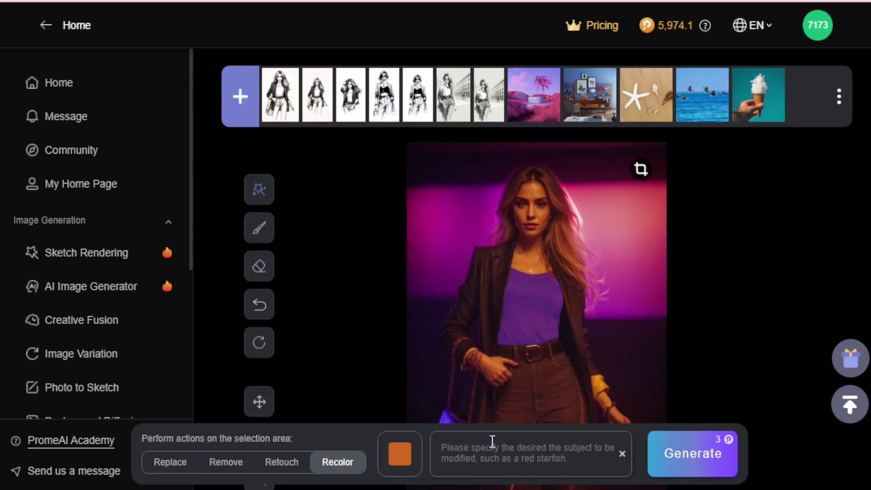
left_click(700, 463)
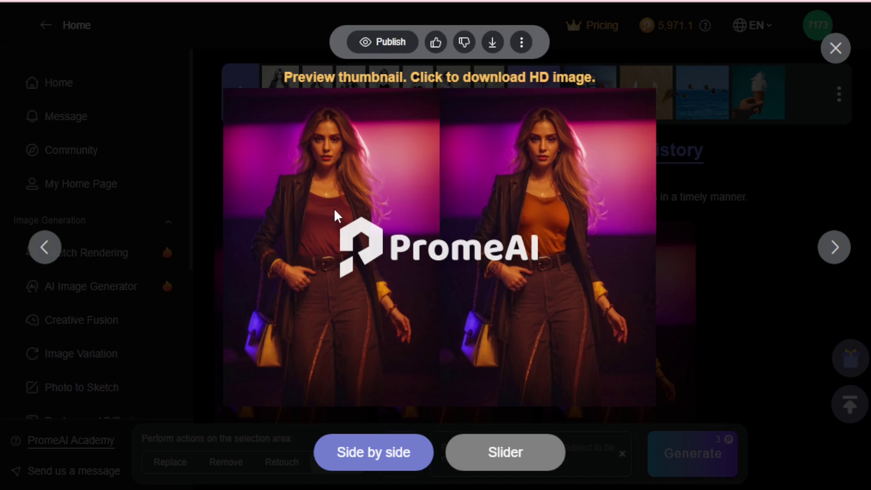
Compare the recoloured image with the original in Slider view, then open Relight.
left_click(505, 452)
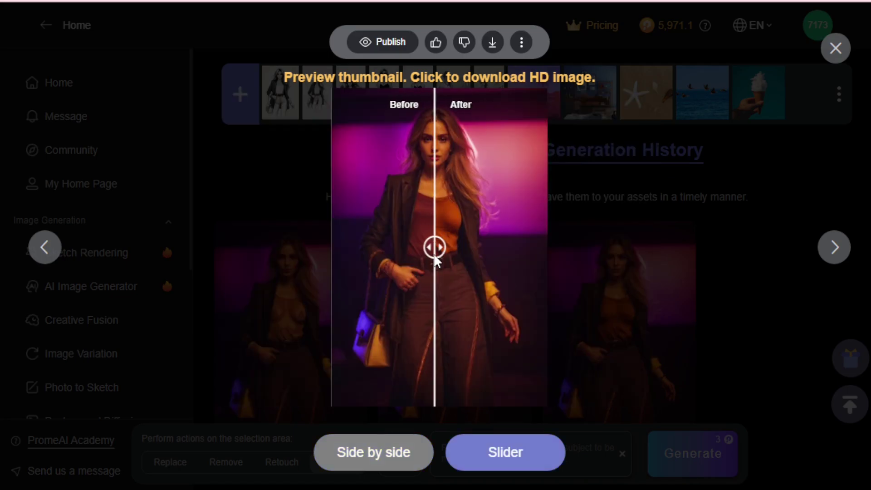
left_click(522, 42)
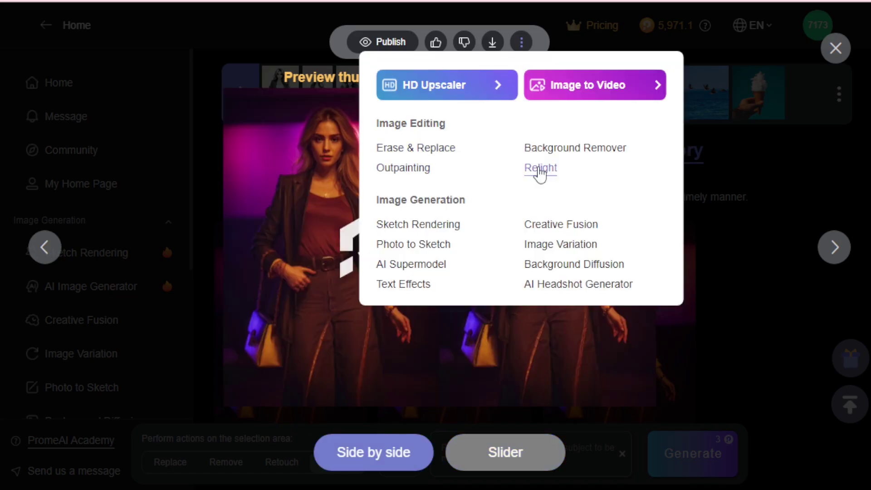
left_click(540, 168)
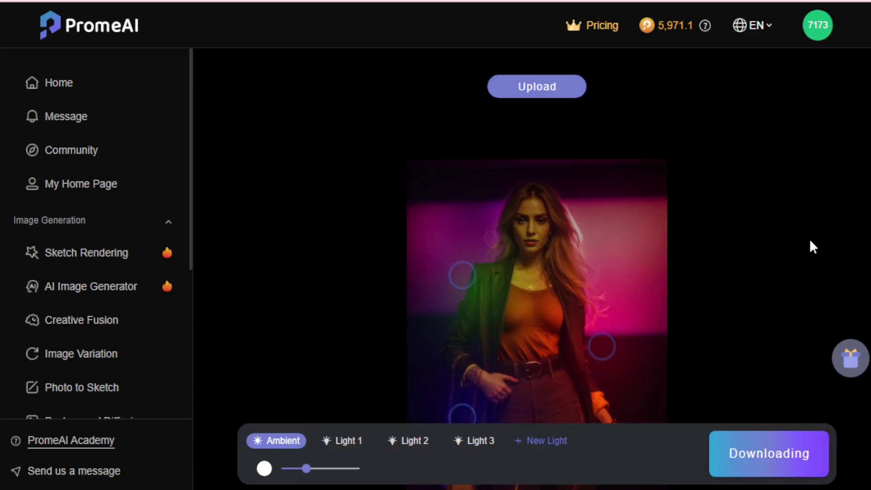
Select Light 1, then reposition the blue Light 2 and the red Light 3 beside her hip.
scroll(812, 247, "down", 2)
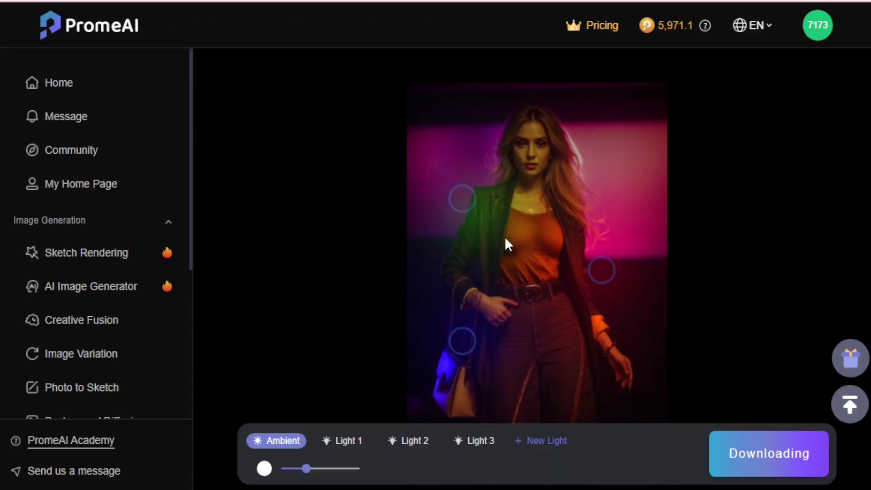
left_click(347, 442)
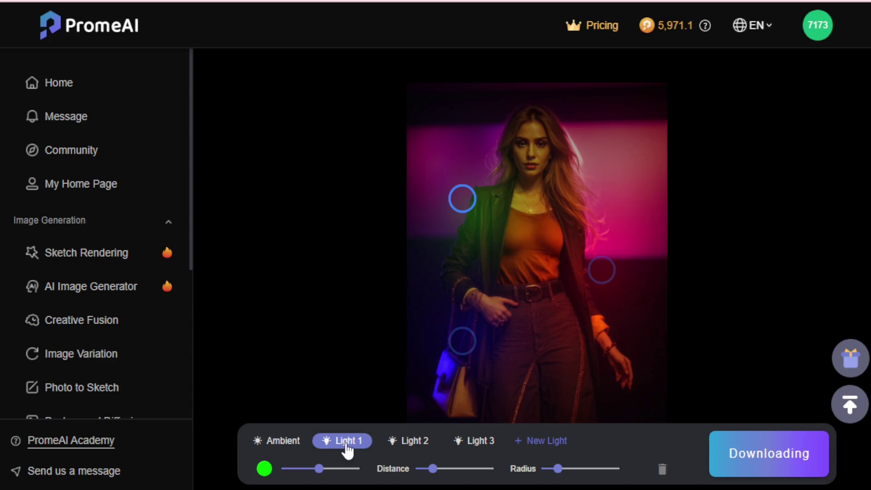
left_click_drag(463, 341, 438, 343)
left_click_drag(602, 270, 599, 281)
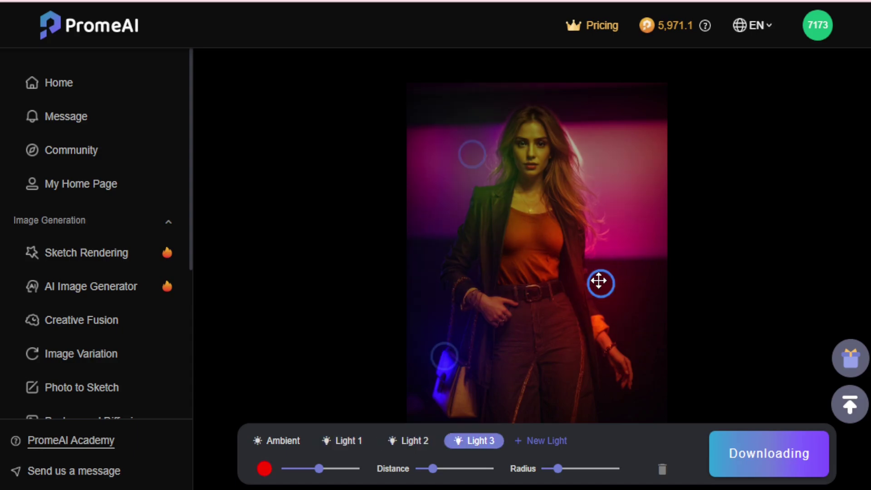
Add two more lights, place Light 5 near her head, then open AI Image Generator.
left_click(531, 447)
left_click(608, 440)
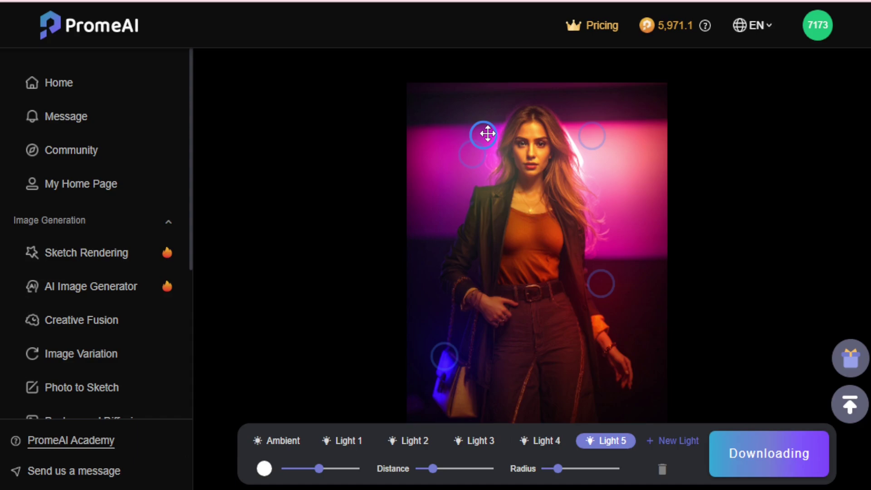
mouse_move(488, 133)
left_mouse_down()
mouse_move(438, 302)
mouse_move(482, 117)
left_mouse_up()
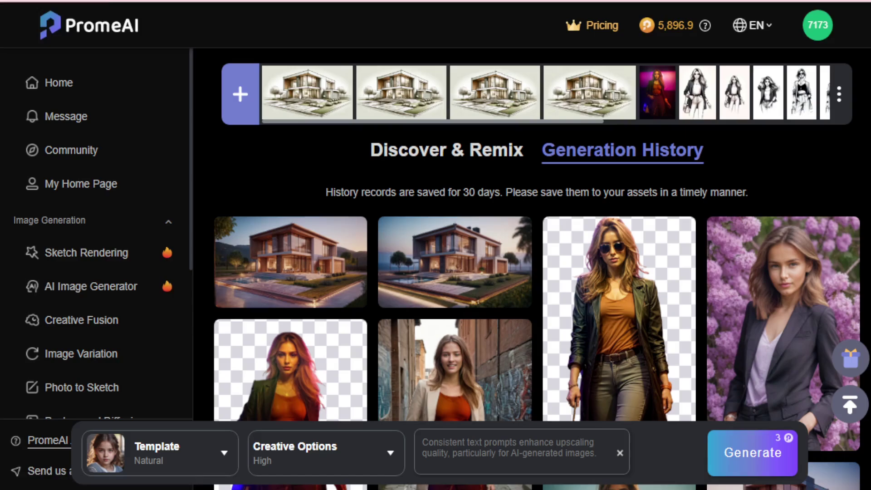
left_click(96, 299)
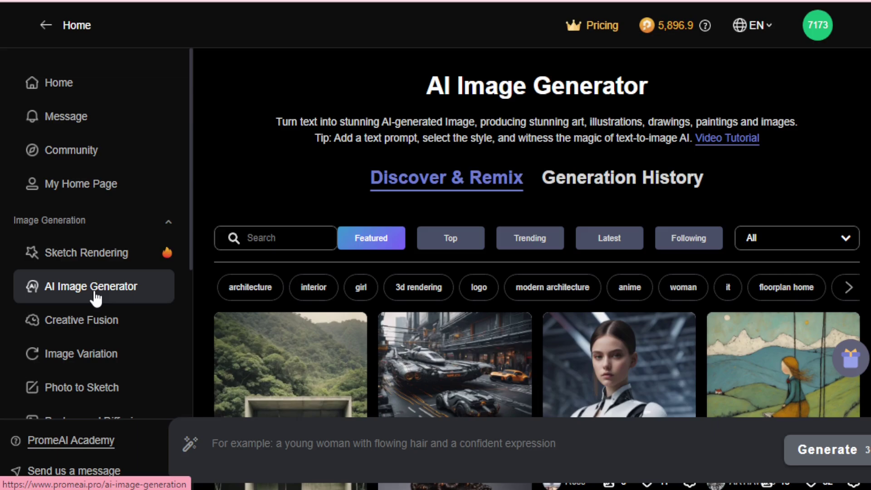
Enter the prompt 'a beautiful young girl in a romantic mood' with Cinematic style.
mouse_move(302, 393)
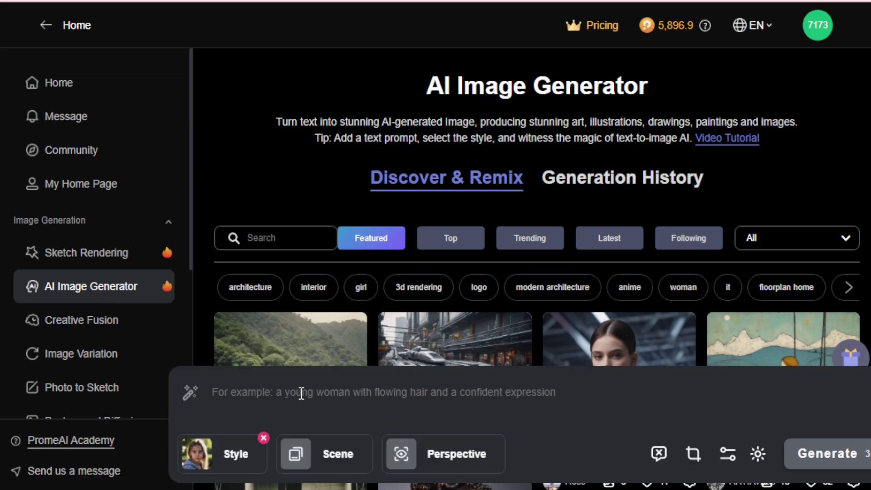
left_click(302, 393)
type("a beautiful young girl")
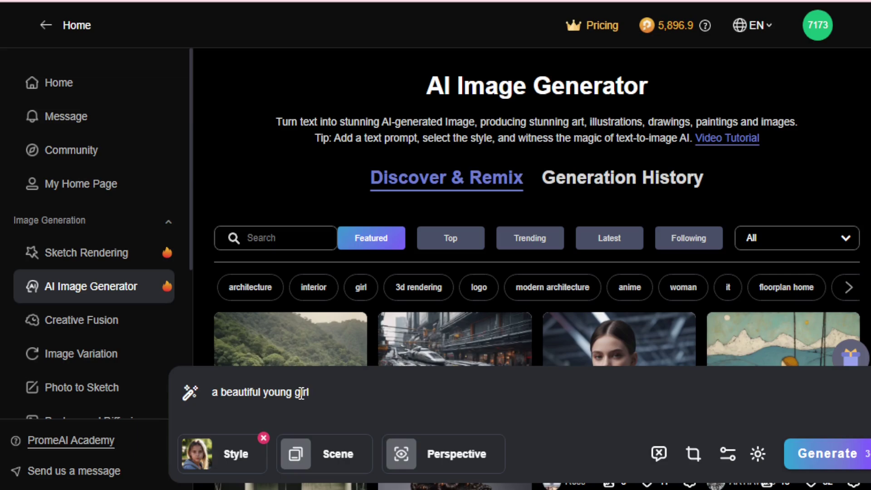
type(" in a romantic mood")
left_click(224, 465)
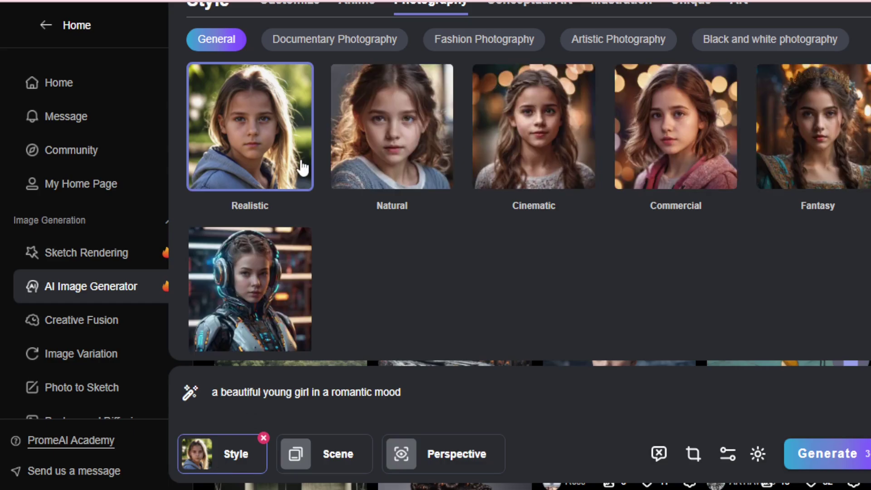
left_click(529, 152)
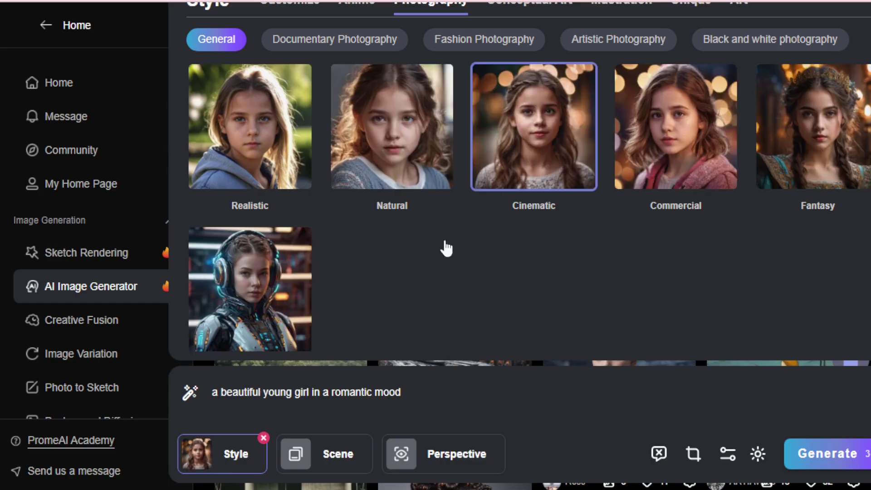
Set the perspective to Long Shot.
left_click(340, 465)
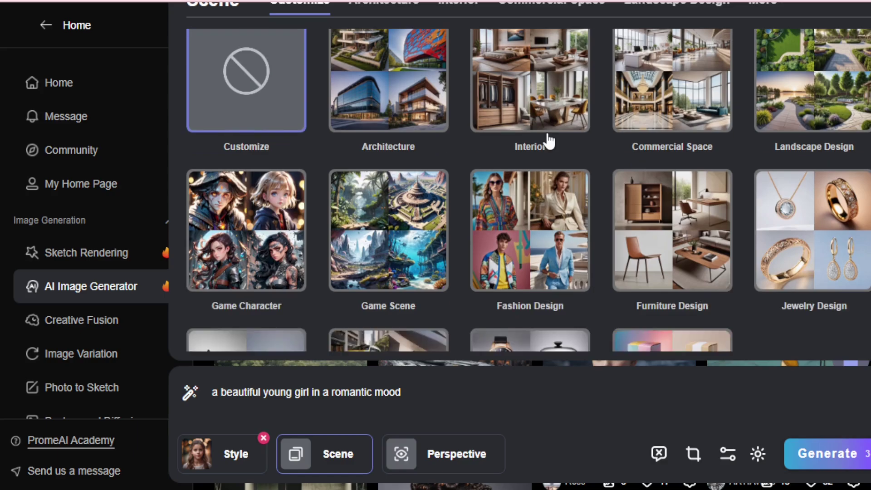
scroll(550, 140, "down", 5)
scroll(413, 213, "up", 5)
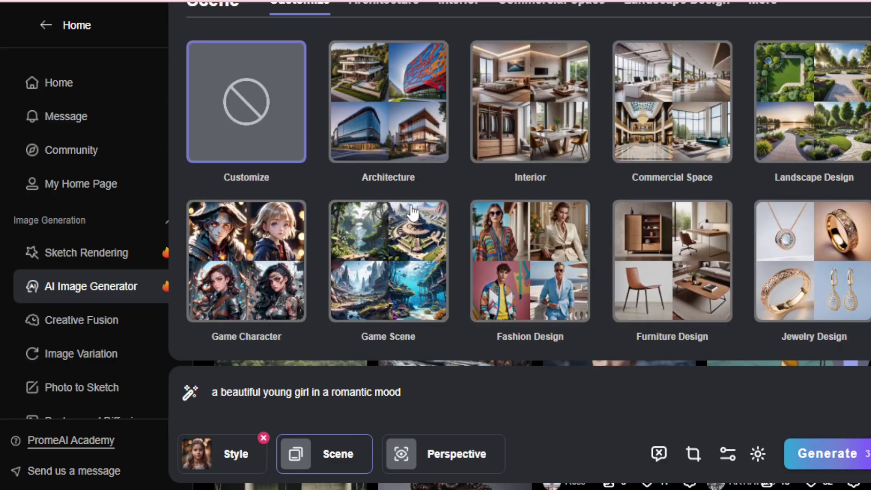
scroll(413, 212, "down", 2)
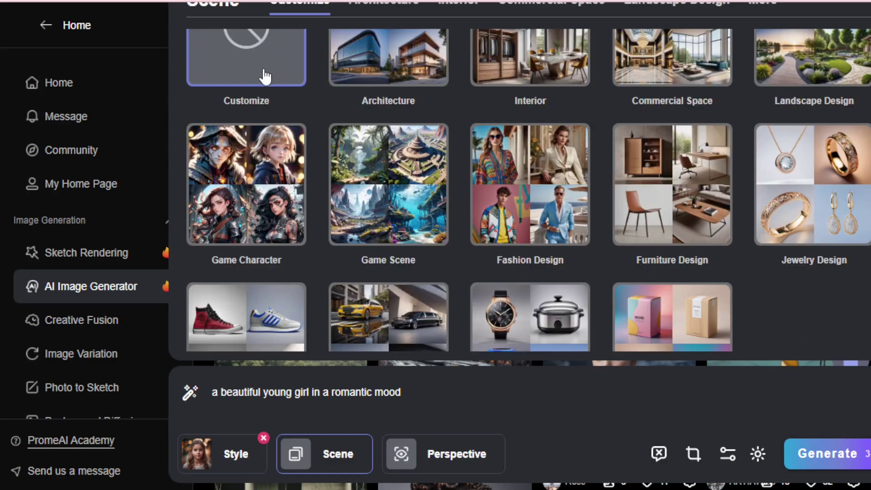
left_click(425, 467)
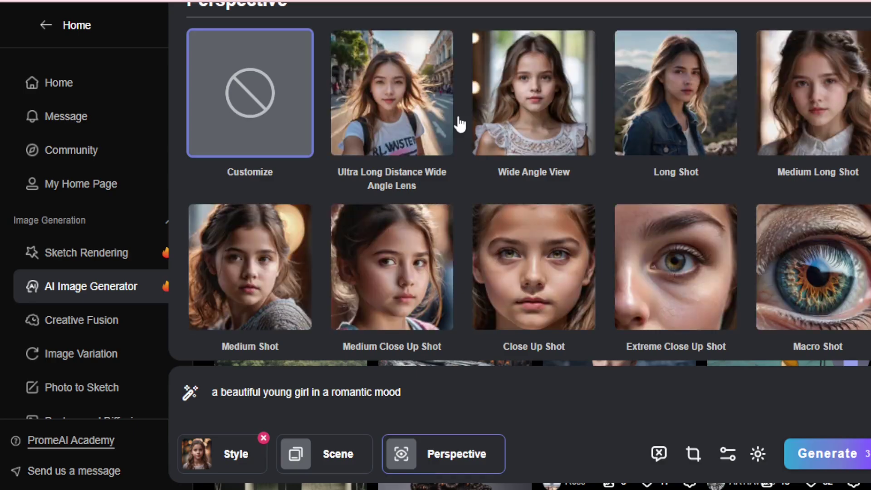
left_click(679, 124)
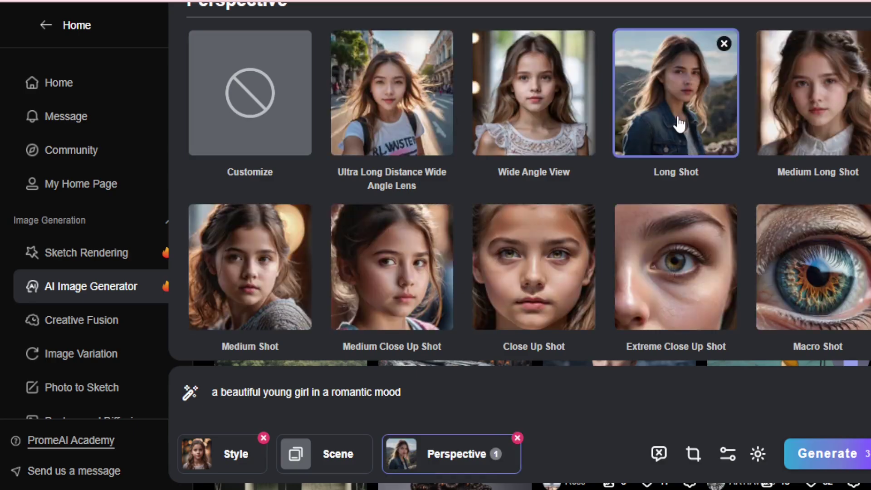
left_click(436, 472)
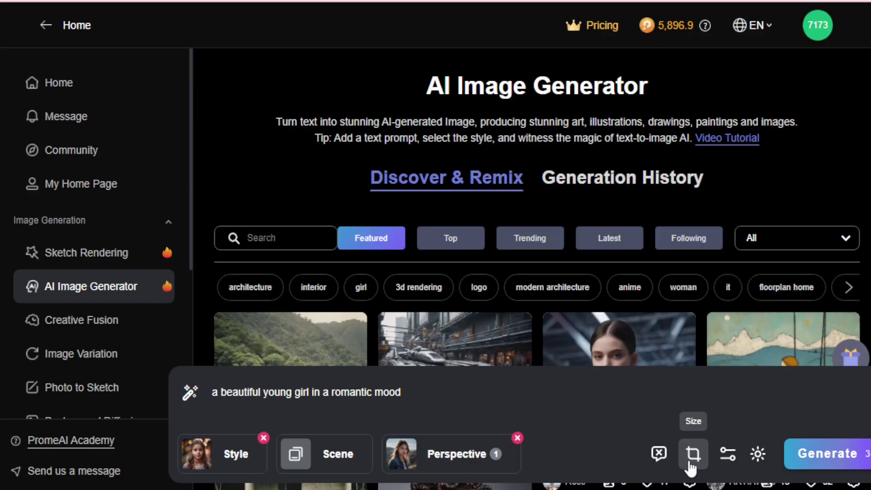
Set the artistry strength to 20.
left_click(728, 459)
left_click(683, 411)
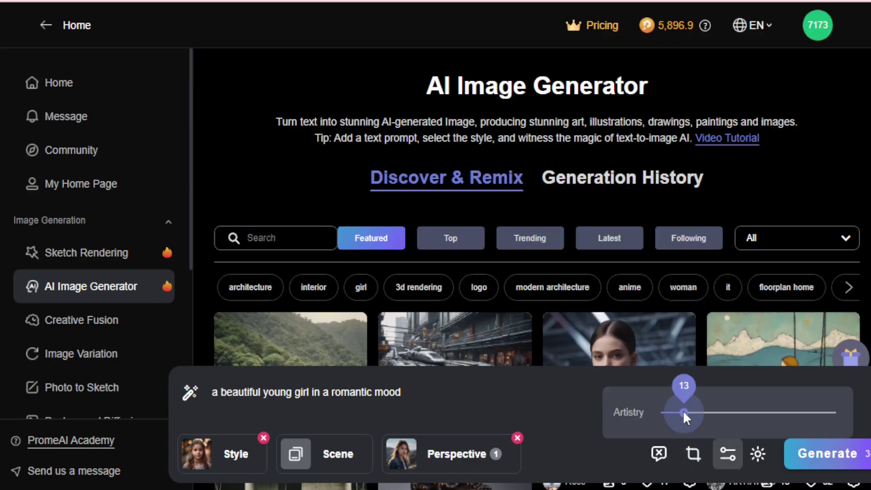
left_click(696, 413)
left_click_drag(697, 413, 695, 413)
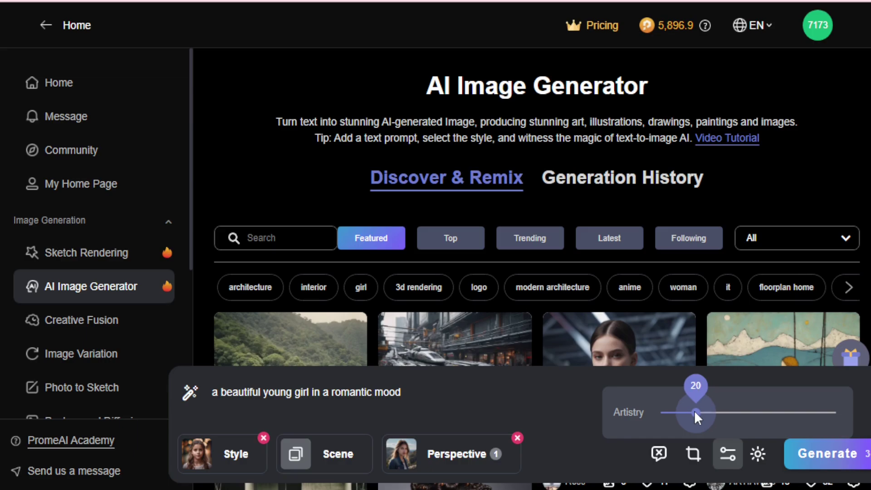
Choose Translucency lighting and generate the romantic young girl portraits.
left_click(759, 454)
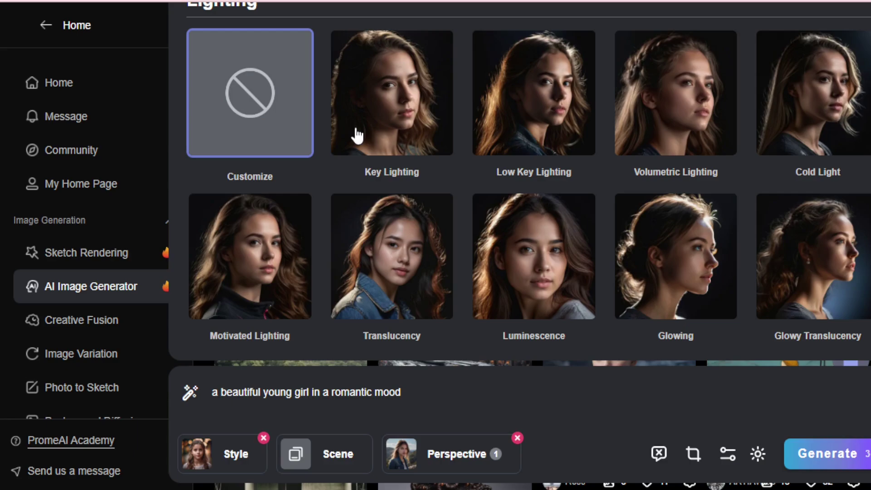
scroll(393, 260, "down", 1)
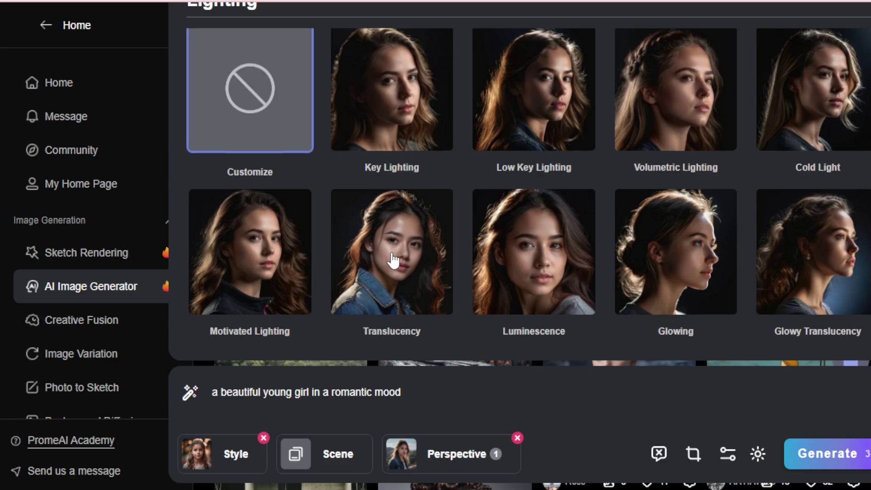
left_click(393, 261)
scroll(400, 190, "down", 2)
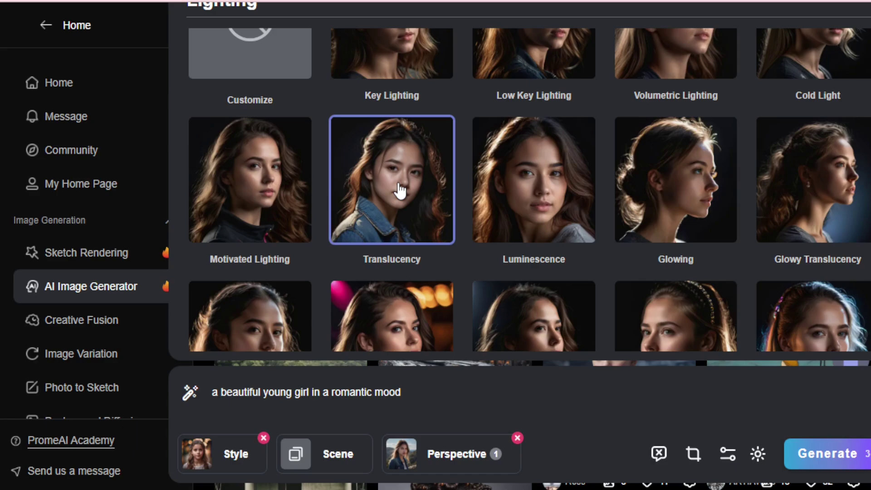
left_click(758, 454)
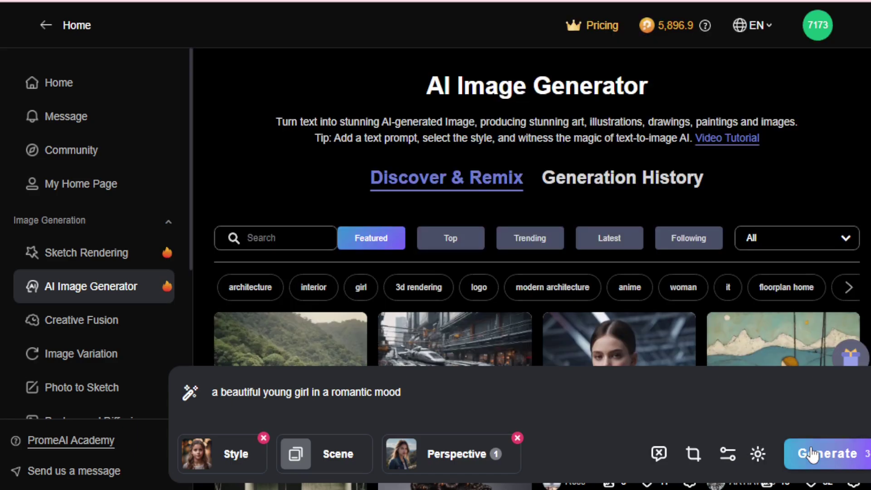
left_click(812, 455)
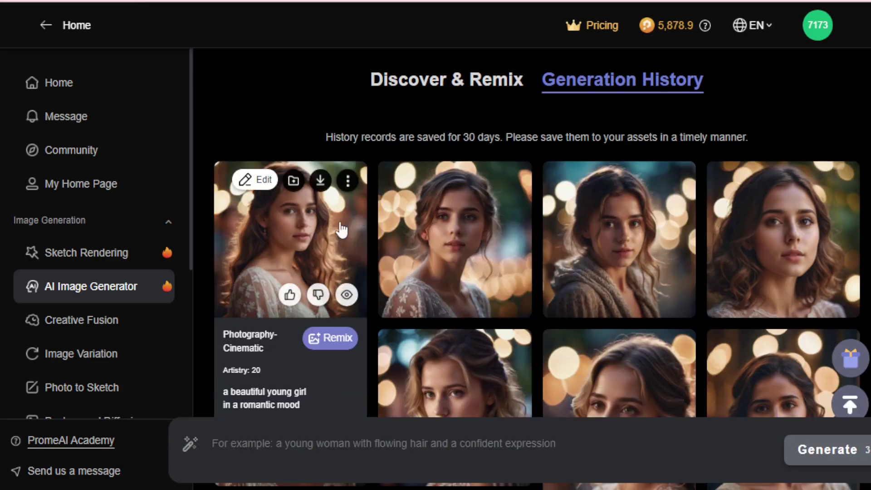
Browse the new romantic-girl portraits one by one enlarged, then close the preview.
left_click(304, 237)
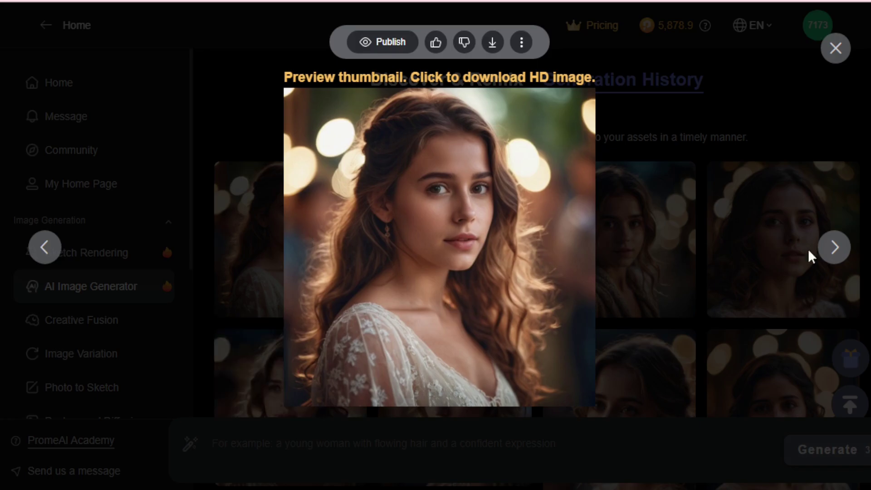
left_click(833, 248)
left_click(833, 249)
left_click(833, 248)
left_click(833, 248)
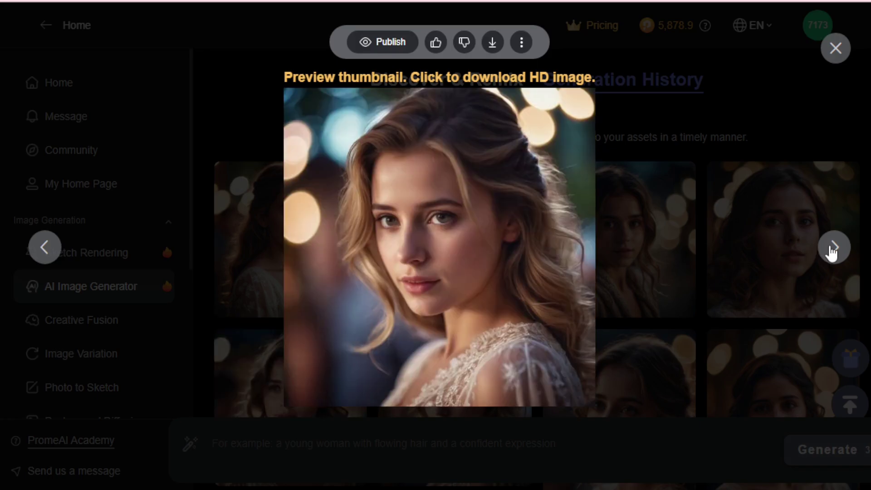
left_click(833, 249)
left_click(834, 248)
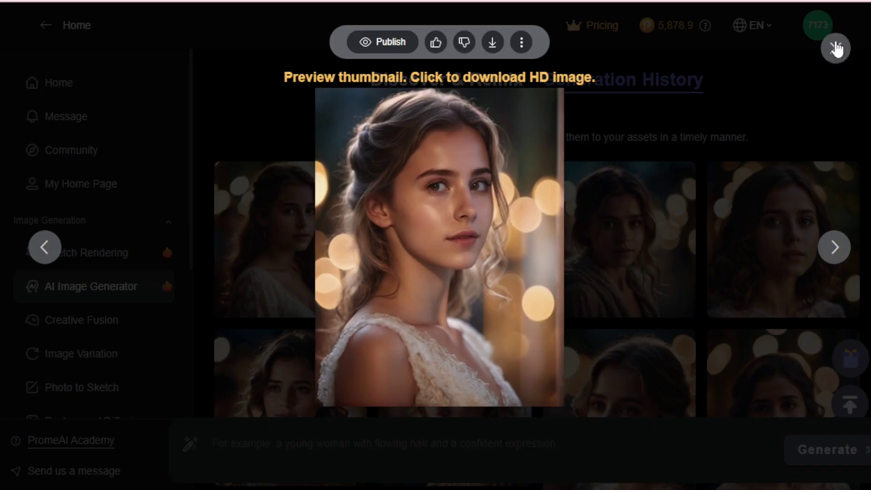
left_click(836, 48)
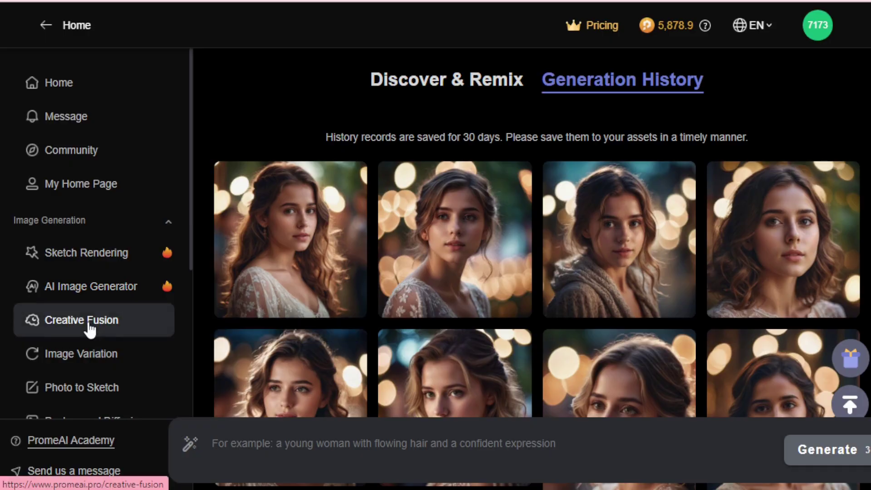
In Creative Fusion, use the teal flower-girl image as the style image.
left_click(89, 324)
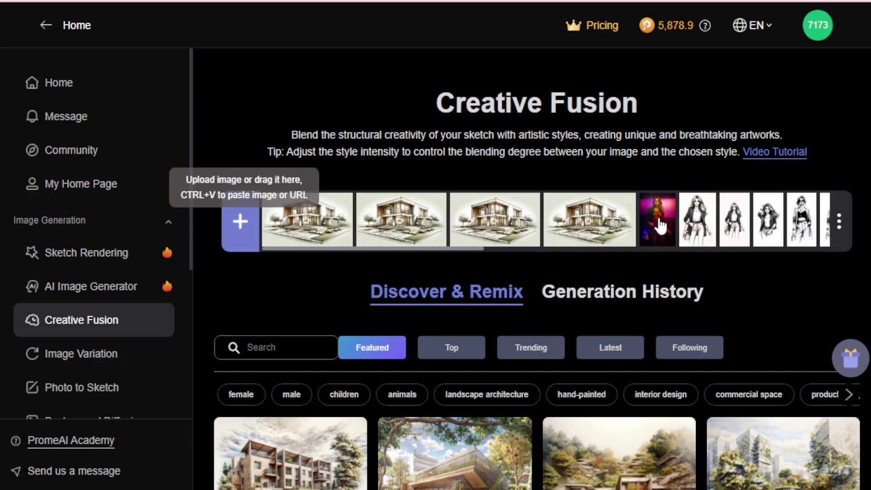
scroll(658, 218, "down", 3)
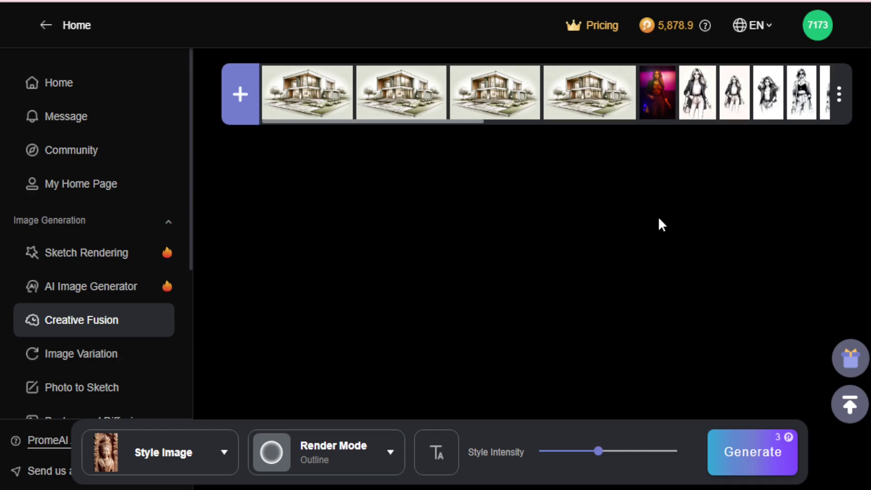
left_click(169, 460)
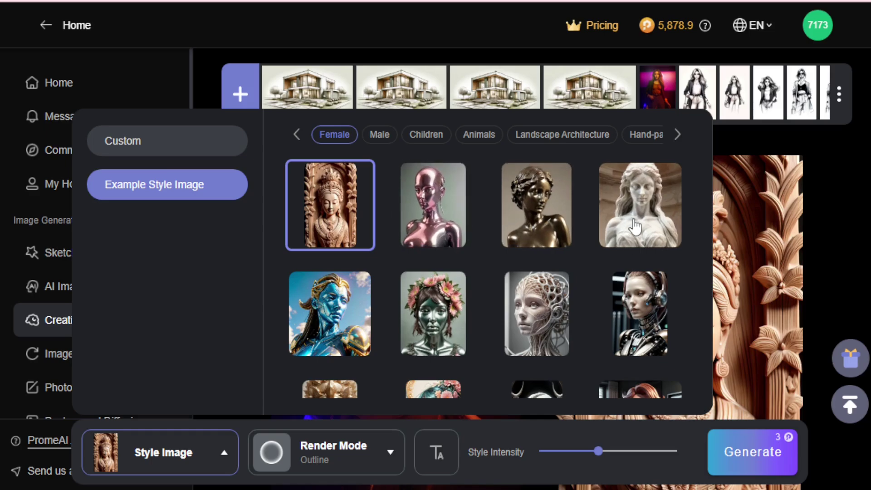
scroll(633, 225, "down", 3)
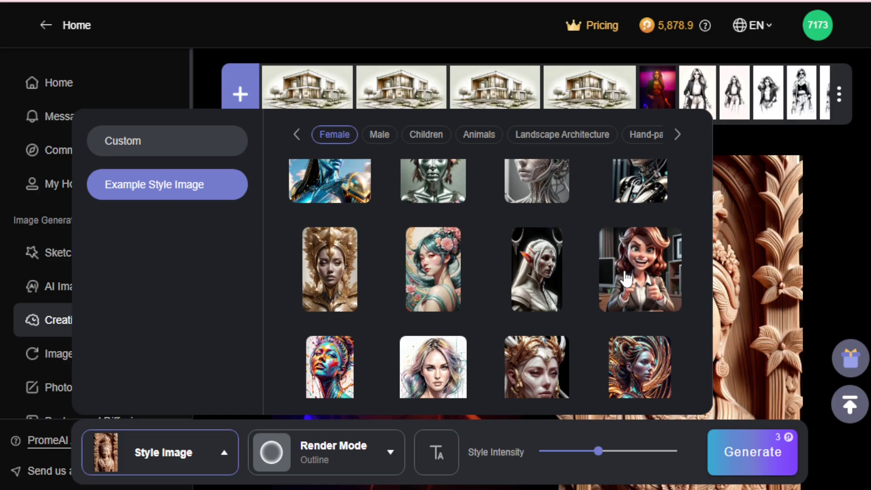
left_click(434, 270)
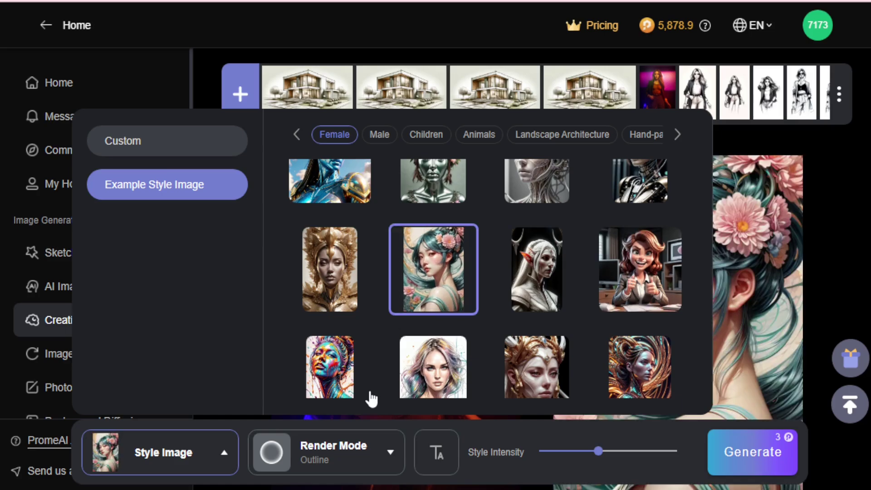
Keep Outline render mode and generate the fused images.
left_click(367, 461)
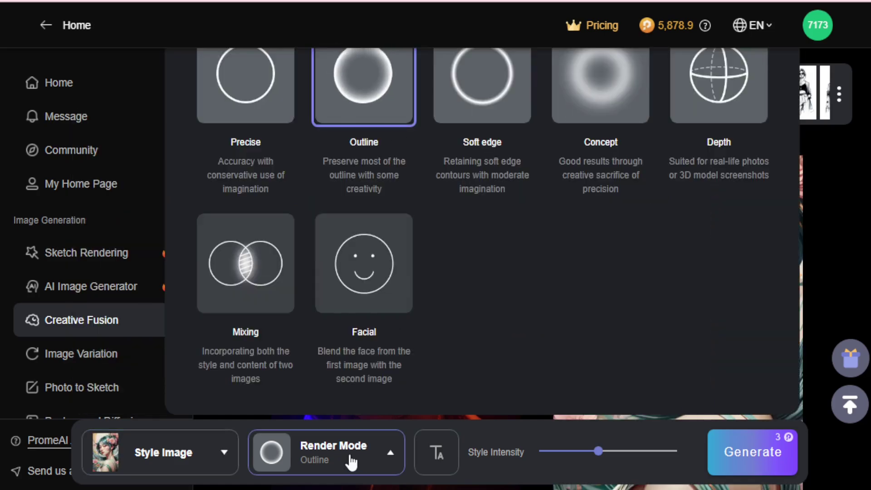
left_click(598, 449)
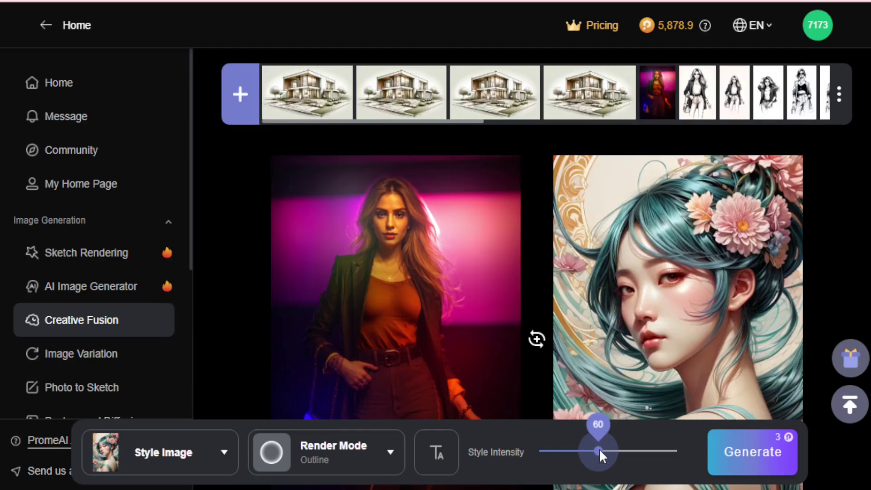
left_click(763, 458)
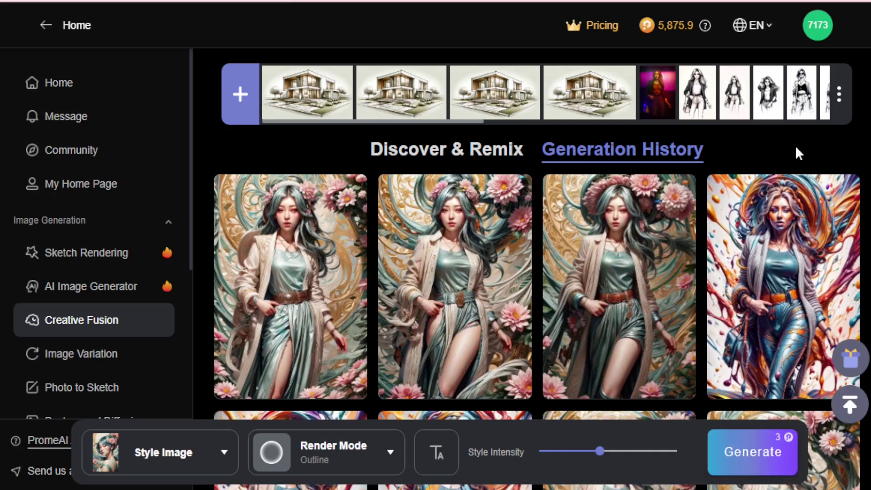
Browse the teal floral and paint-splash fused results enlarged, then open Image Variation.
left_click(314, 273)
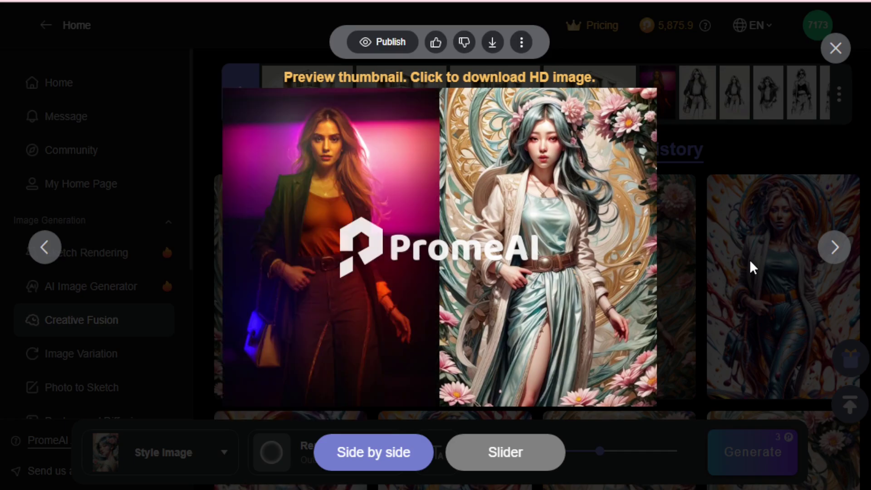
left_click(830, 252)
left_click(830, 253)
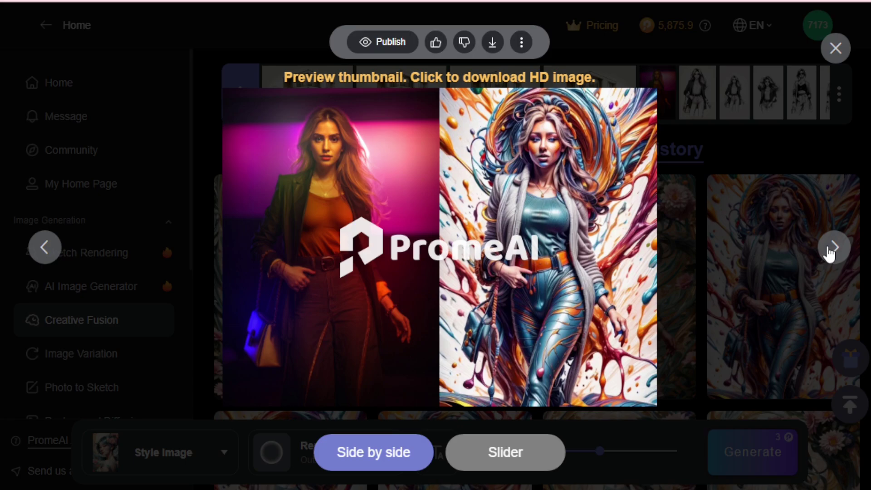
key("Escape")
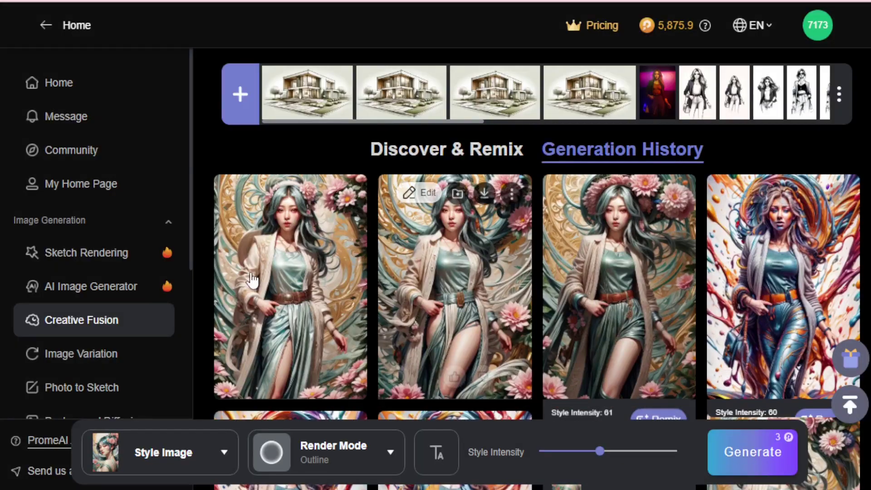
left_click(93, 359)
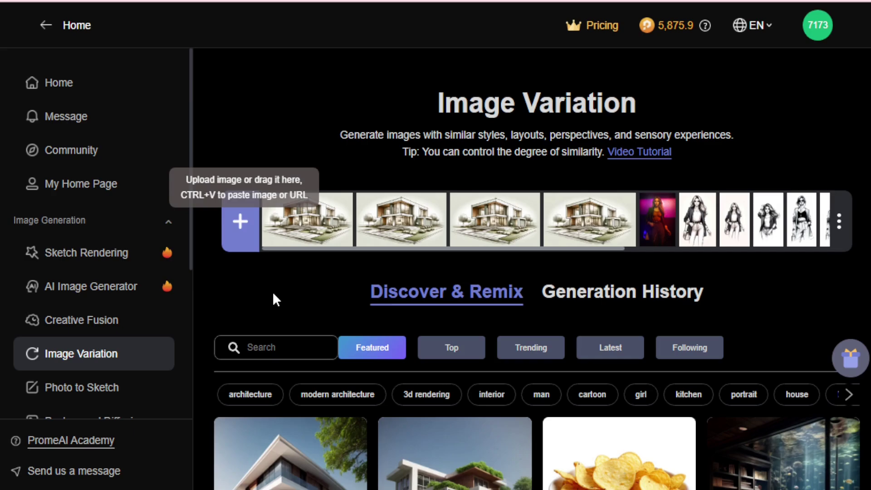
Load the woman photo as the source and set the variation amount to about 62.
left_click_drag(451, 248, 519, 254)
left_click(547, 224)
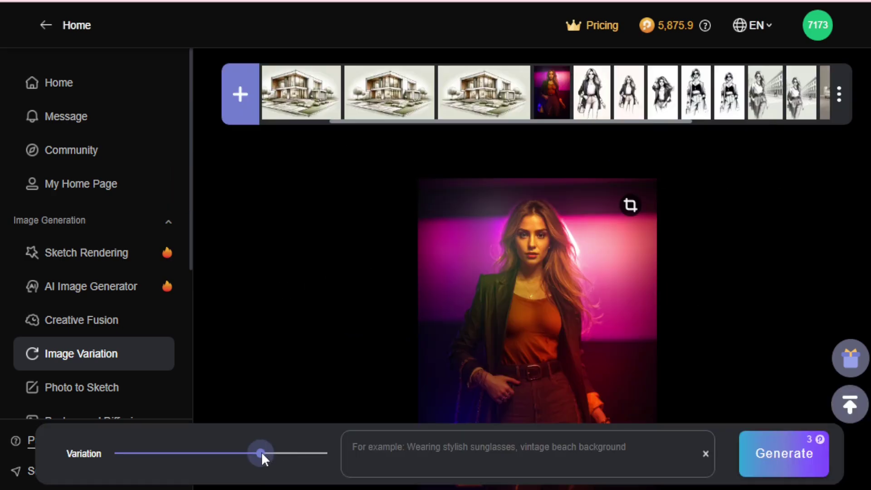
left_click_drag(261, 451, 221, 451)
Generate variations from 'Wearing sunglasses, in a romantic mood' and preview the first one.
left_click(497, 444)
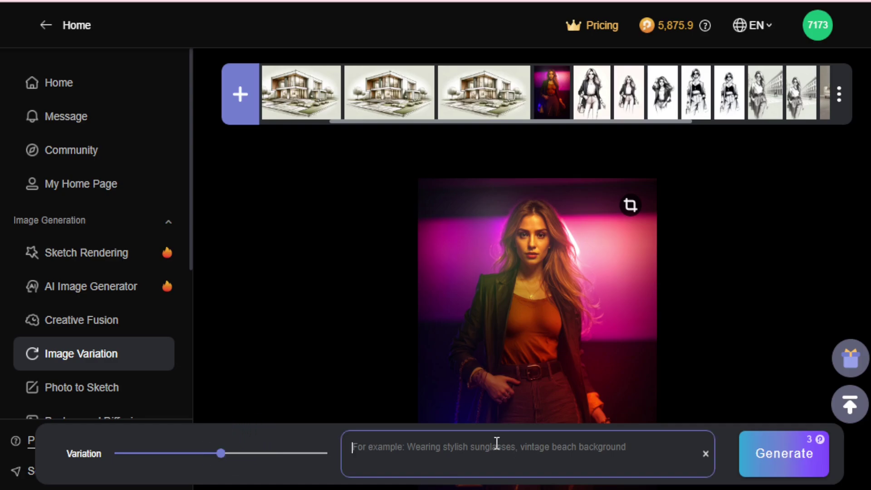
type("WE")
type("earing sunglasses, in a romantic mood")
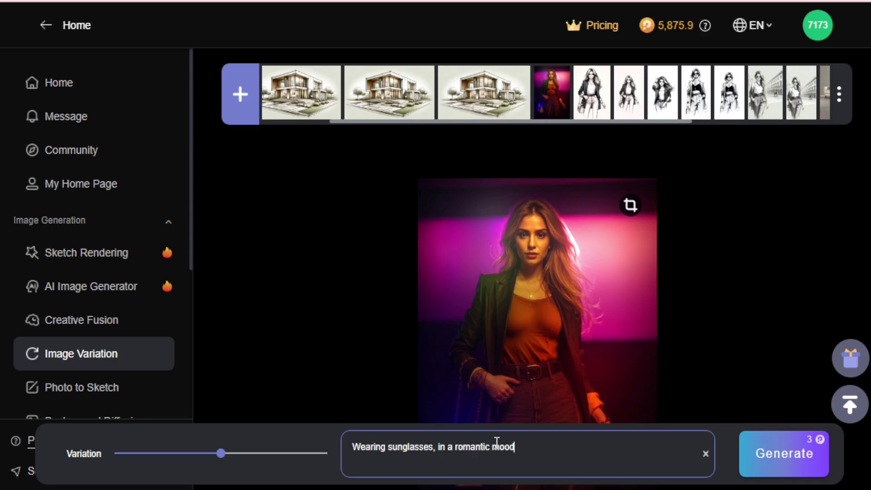
left_click(784, 453)
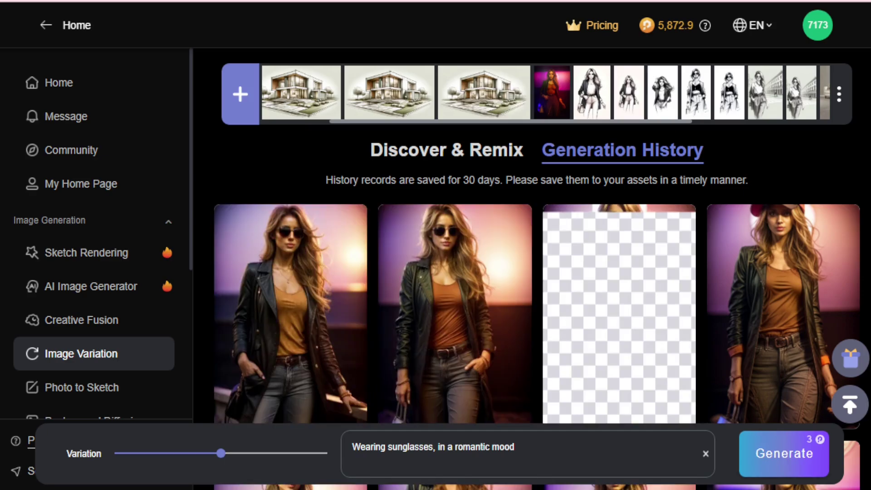
left_click(300, 291)
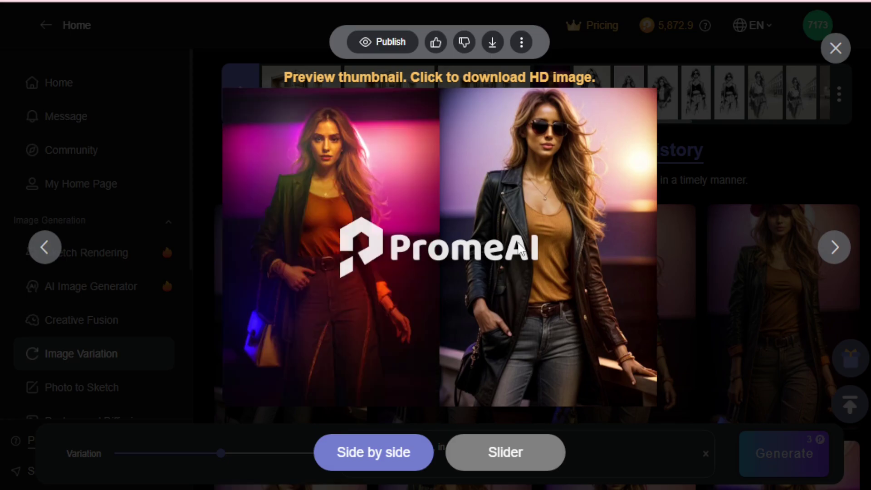